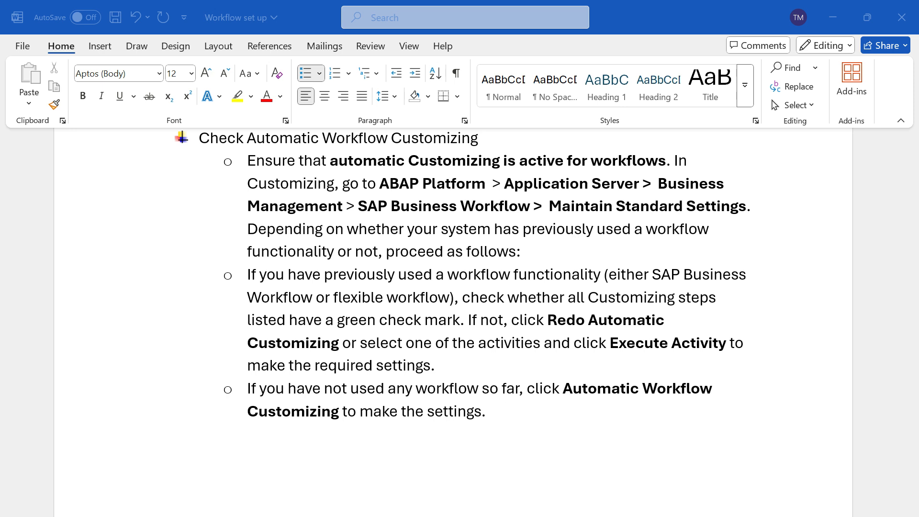
# Switch to the SAP implementation guide and execute Maintain Standard Settings under Business Management > SAP Business Workflow.
pyautogui.moveTo(589, 516)
pyautogui.click(637, 479)
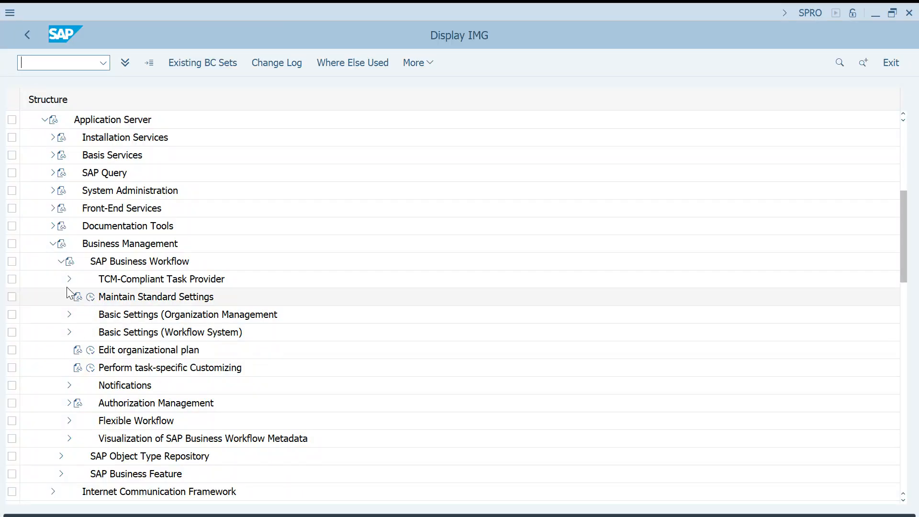
pyautogui.click(116, 246)
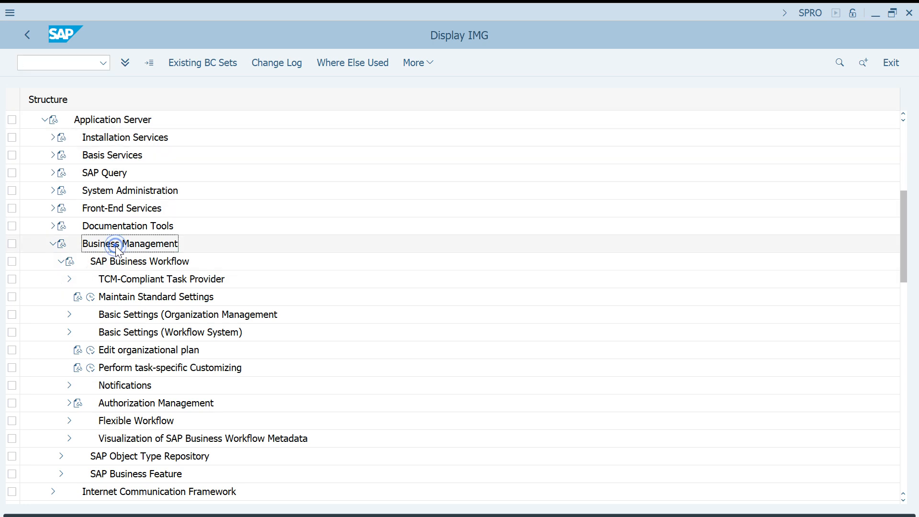
pyautogui.click(91, 298)
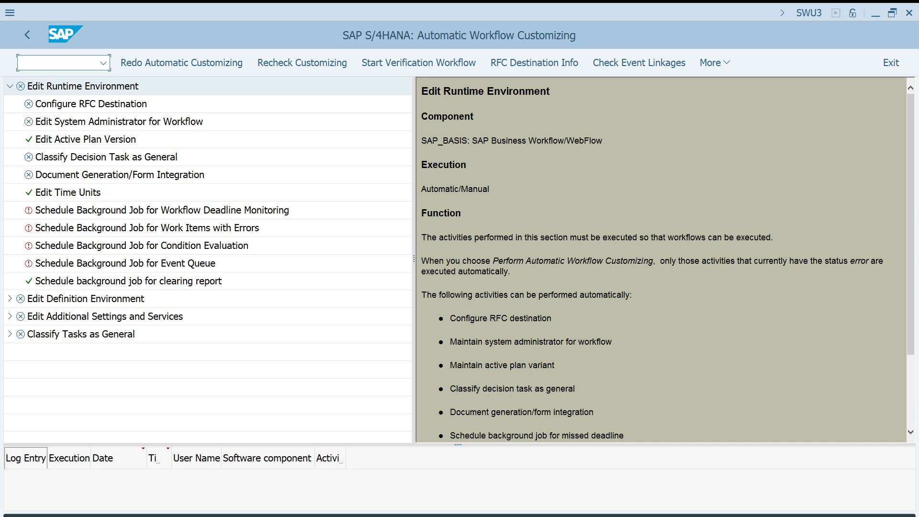
# Examine the automatic workflow customizing groups and the status and descriptions of activities under Edit Runtime Environment.
pyautogui.click(11, 87)
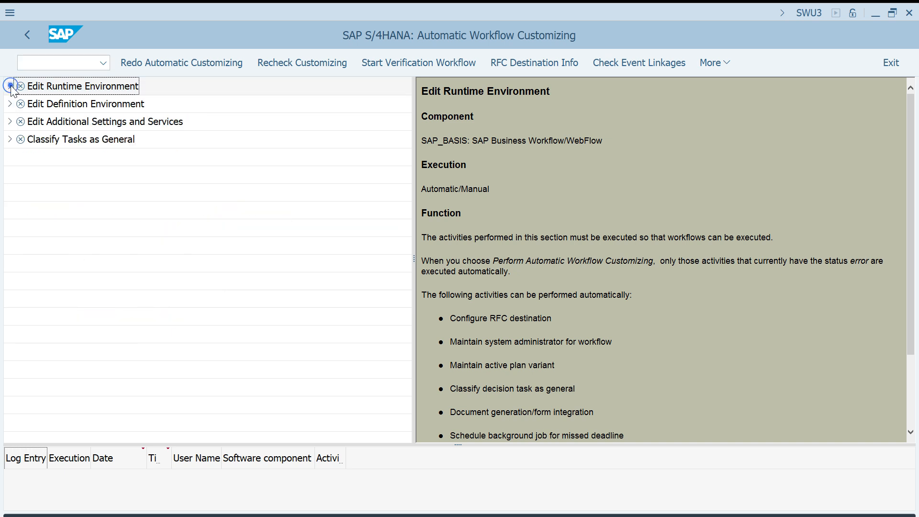
pyautogui.click(51, 128)
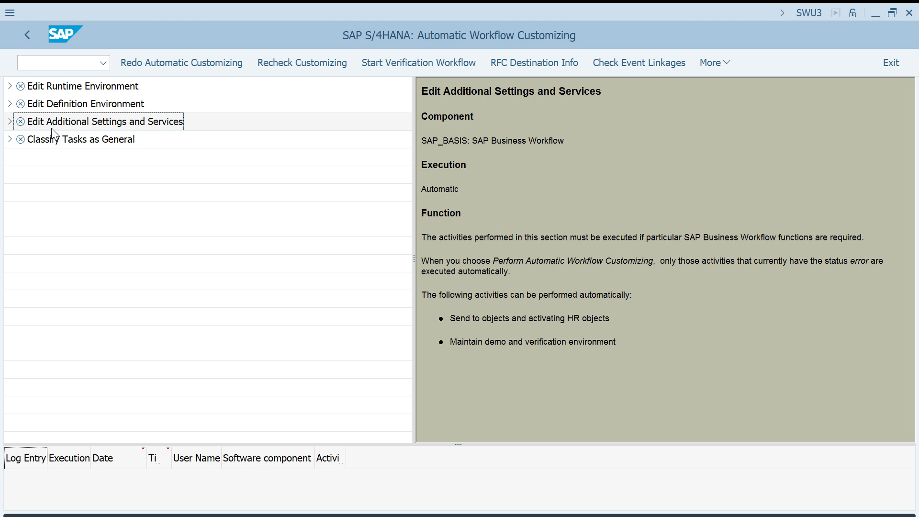
pyautogui.click(48, 139)
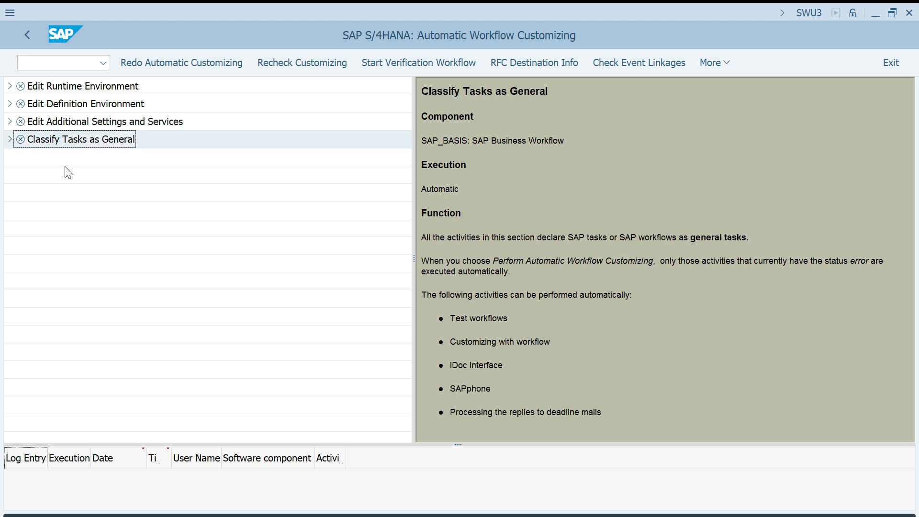
pyautogui.click(9, 86)
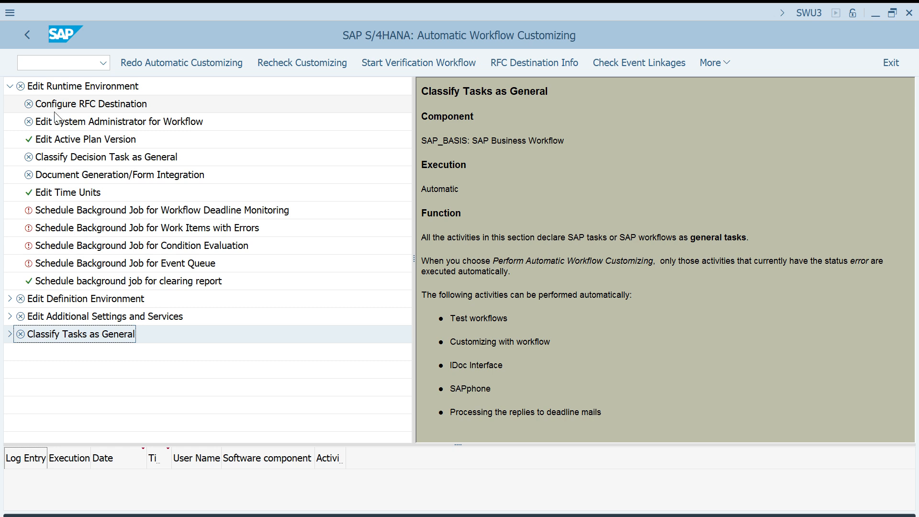
pyautogui.click(30, 140)
pyautogui.click(41, 192)
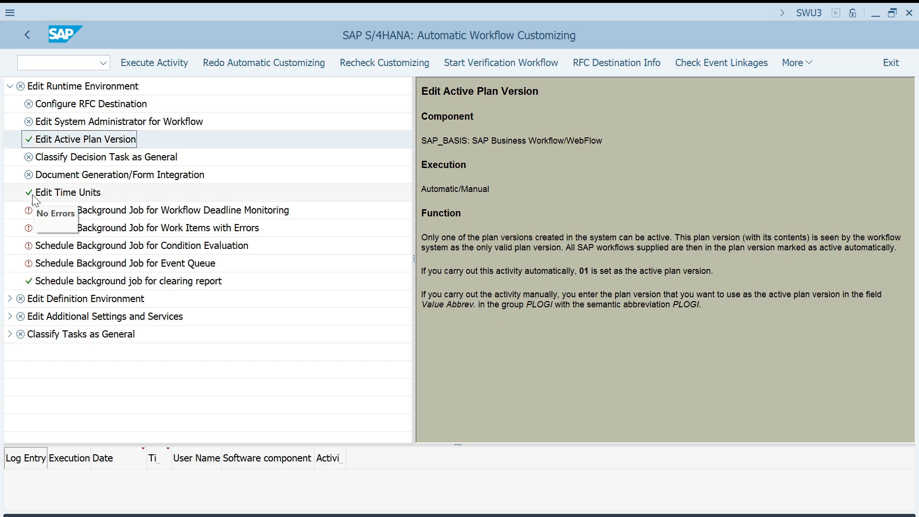
pyautogui.click(27, 282)
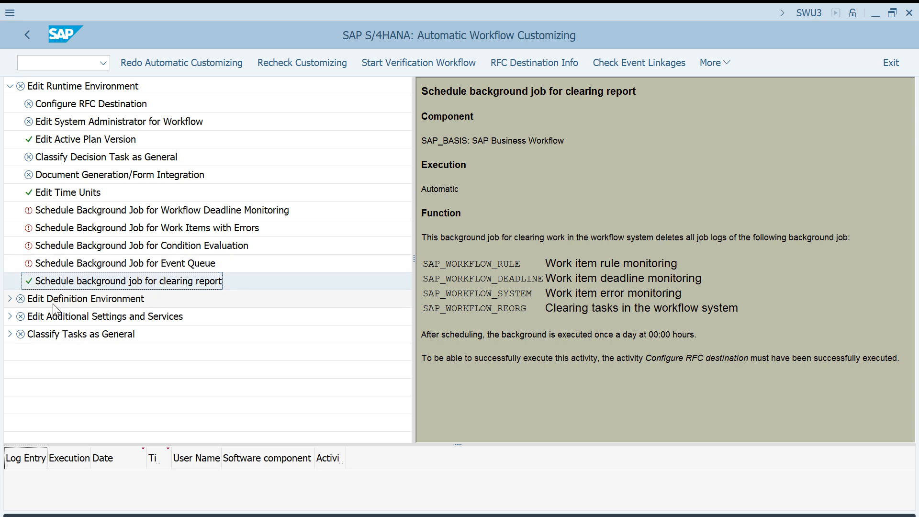
pyautogui.click(9, 86)
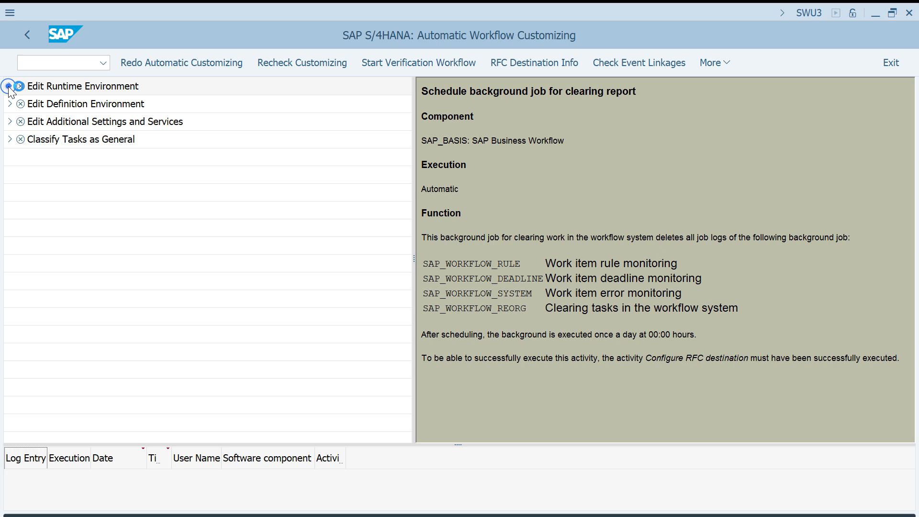
pyautogui.click(50, 91)
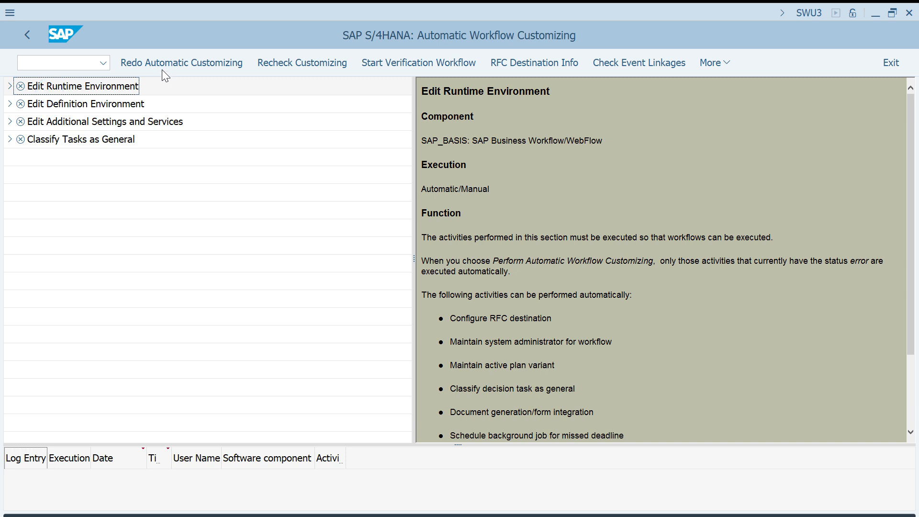
# Expand Edit Runtime Environment, review its Configure RFC Destination activity, and run Redo Automatic Customizing for the group.
pyautogui.click(10, 87)
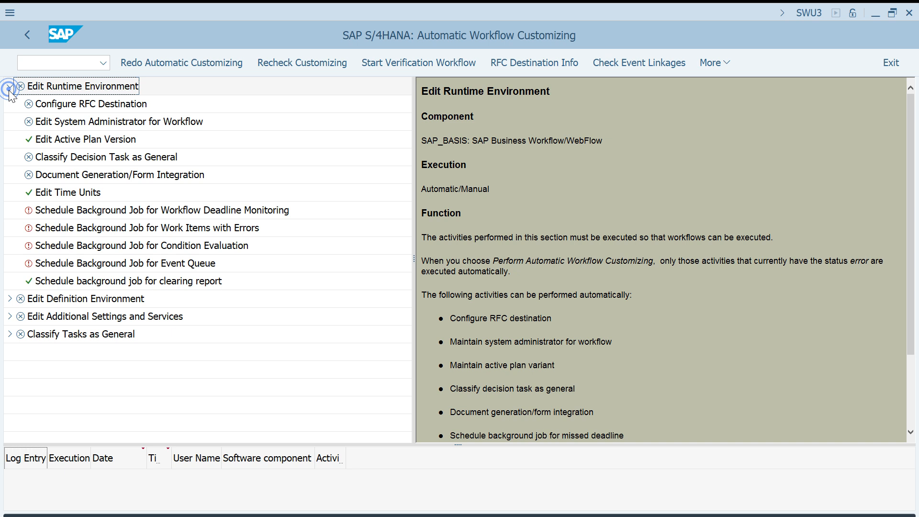
pyautogui.click(71, 104)
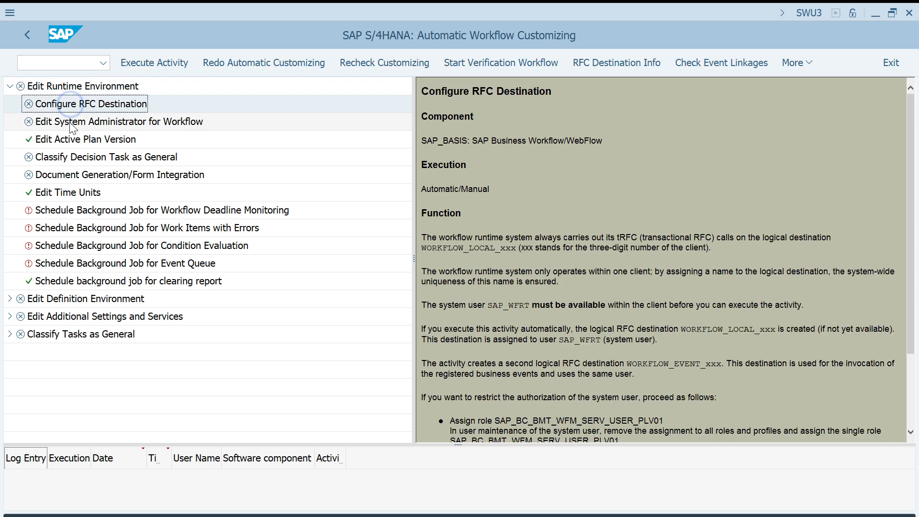
pyautogui.click(68, 122)
pyautogui.click(71, 106)
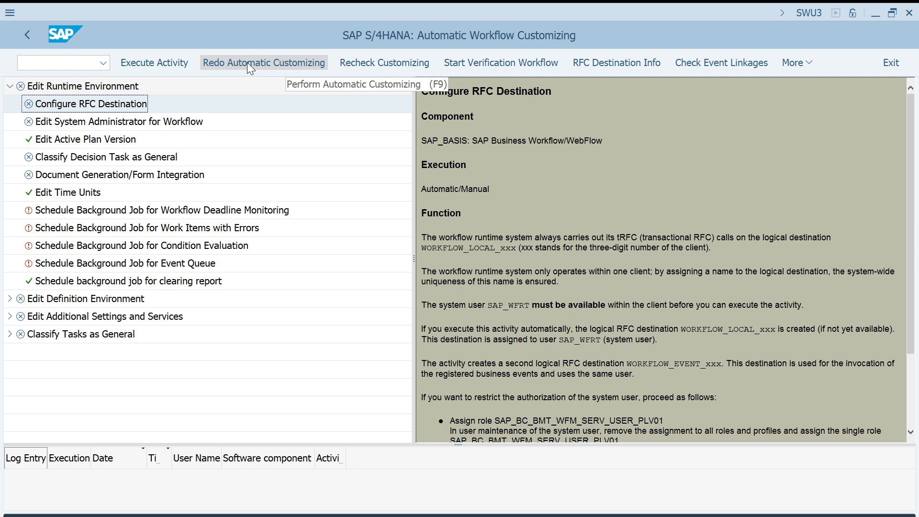
pyautogui.click(93, 88)
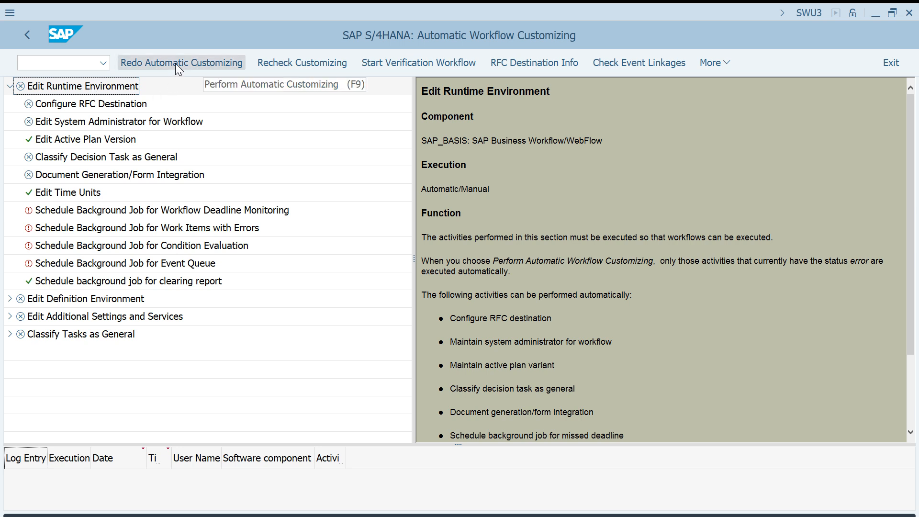
pyautogui.click(122, 106)
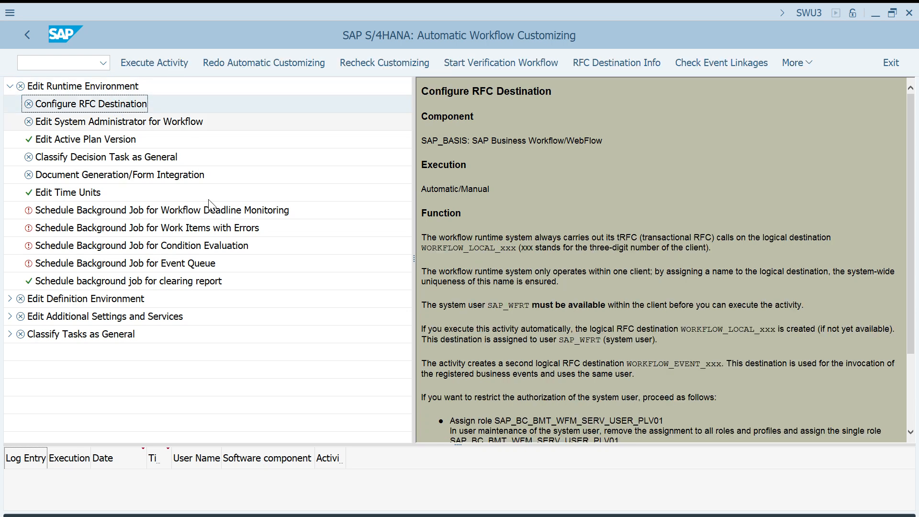
pyautogui.click(112, 88)
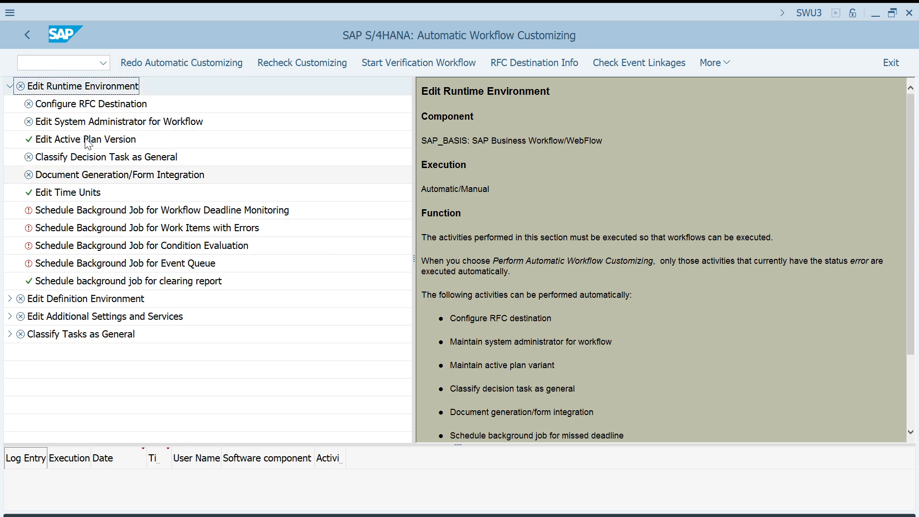
pyautogui.click(170, 61)
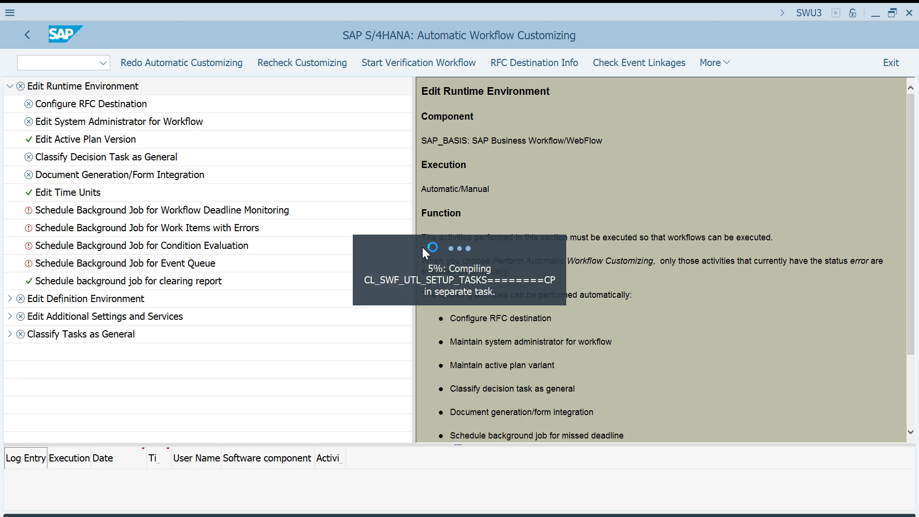
# Open a new GUI window and display the SAP Customizing Implementation Guide using transaction spro.
pyautogui.click(10, 13)
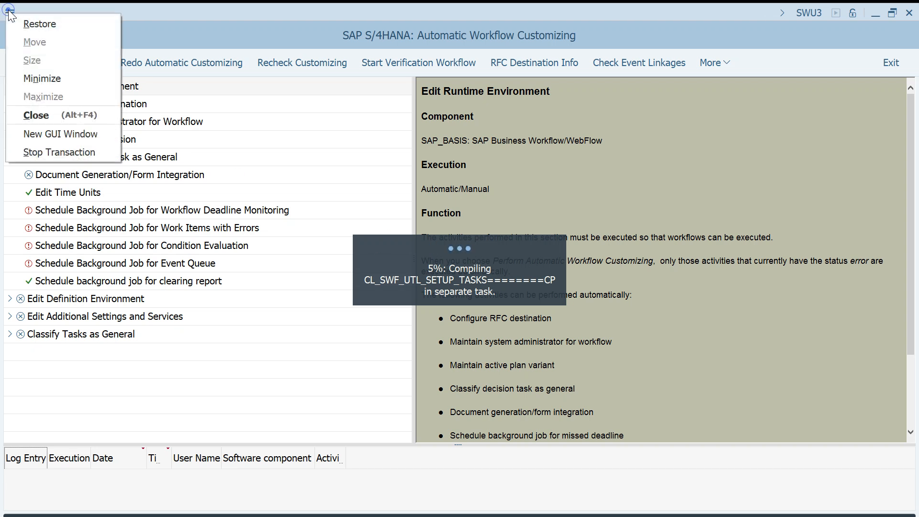
pyautogui.click(52, 130)
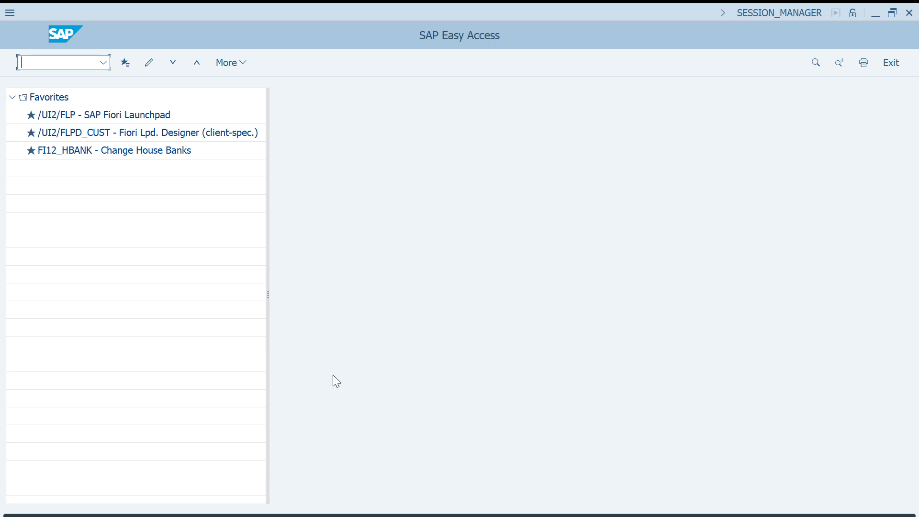
pyautogui.write('spro')
pyautogui.press('Return')
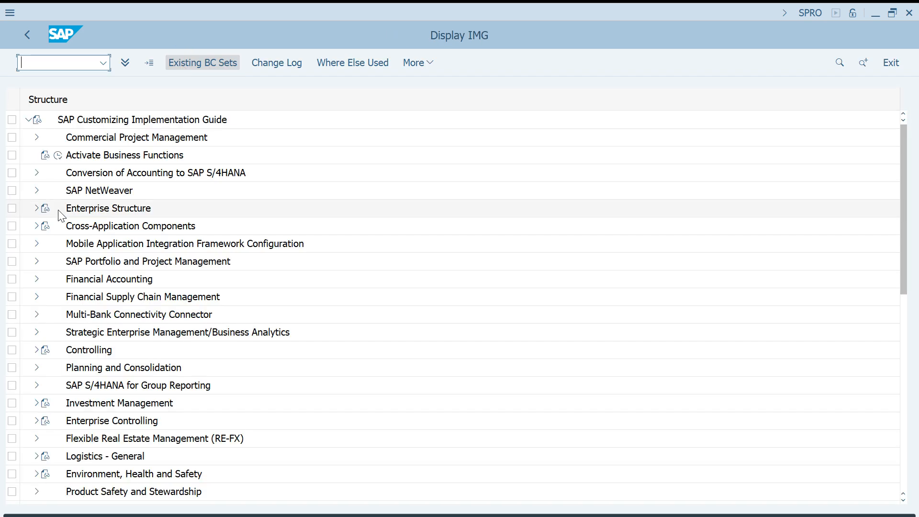
# Execute Perform task-specific Customizing under SAP NetWeaver > Application Server > Business Management > SAP Business Workflow.
pyautogui.click(36, 191)
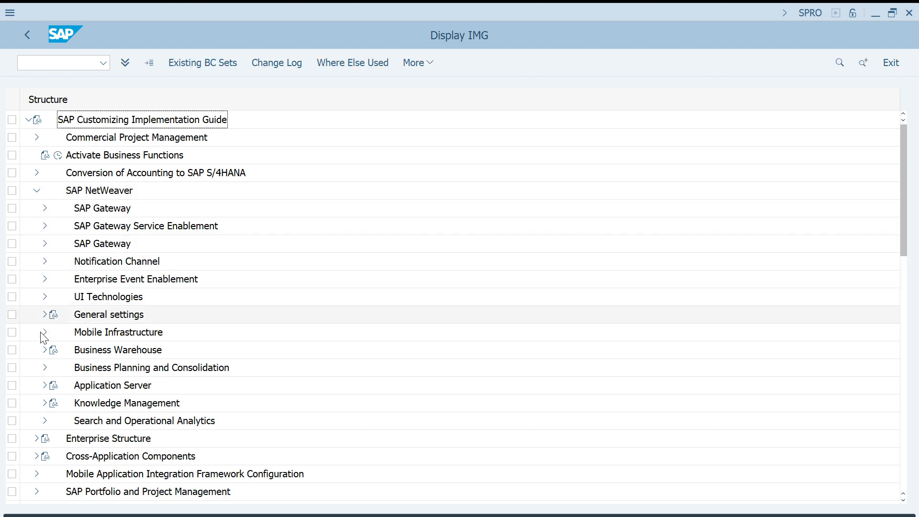
pyautogui.click(45, 385)
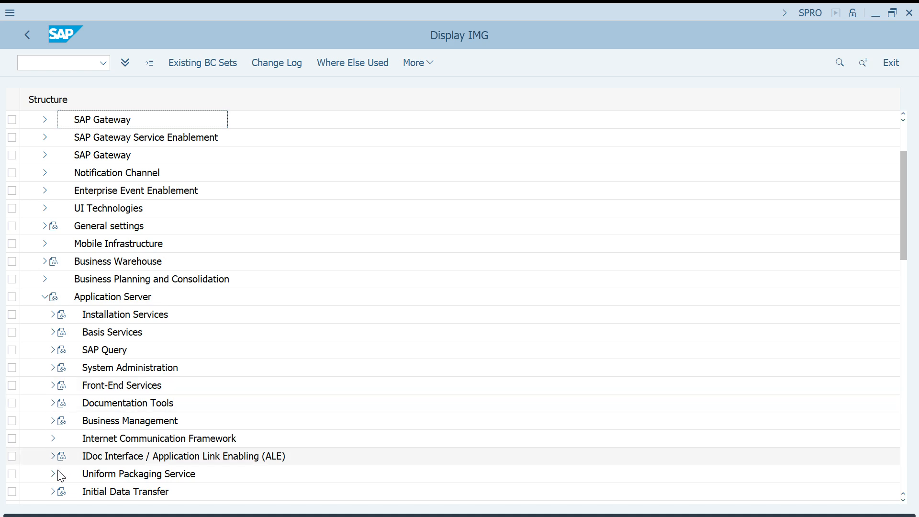
pyautogui.click(53, 421)
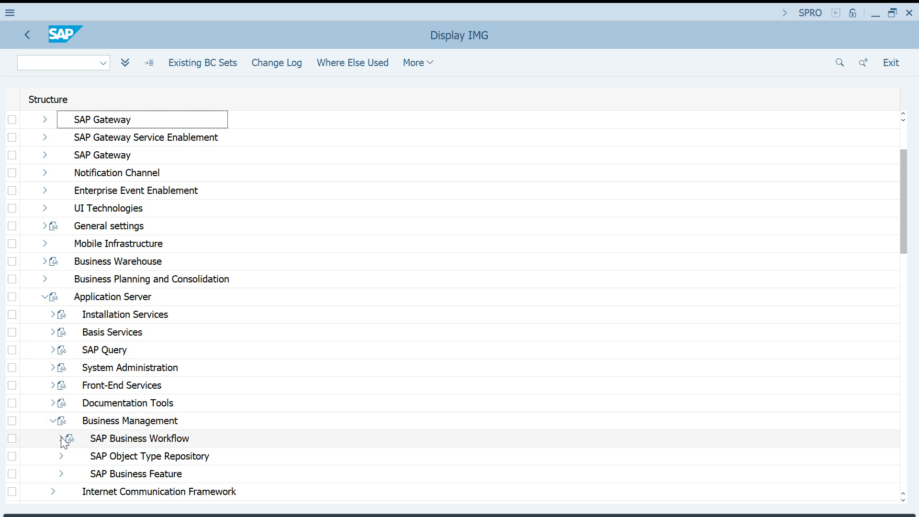
pyautogui.click(62, 439)
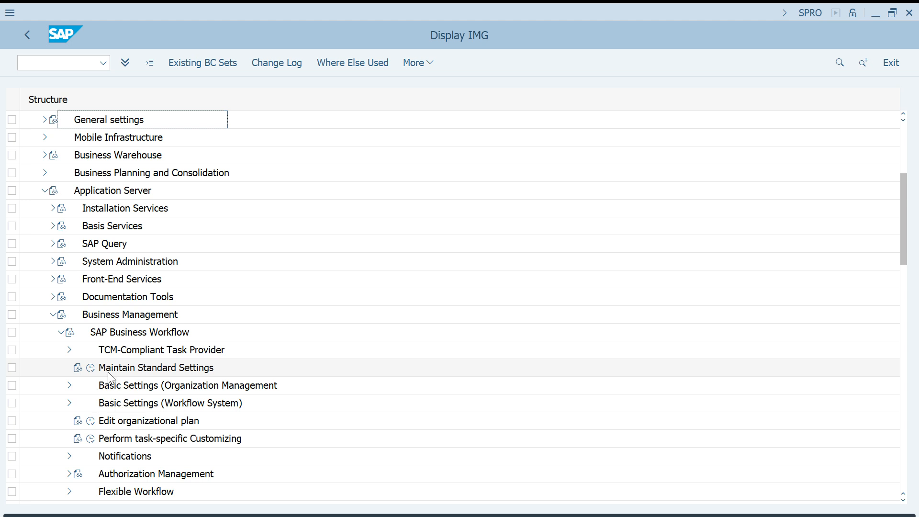
pyautogui.click(91, 439)
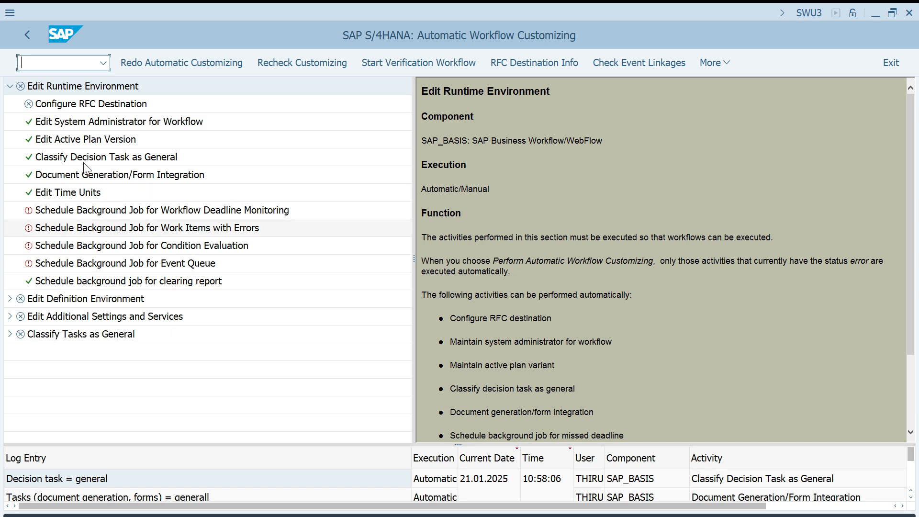
# Switch to the Workflow set up document in Word and read the sections on activating workflow scenarios and event linkage.
pyautogui.hotkey('alt', 'Tab')
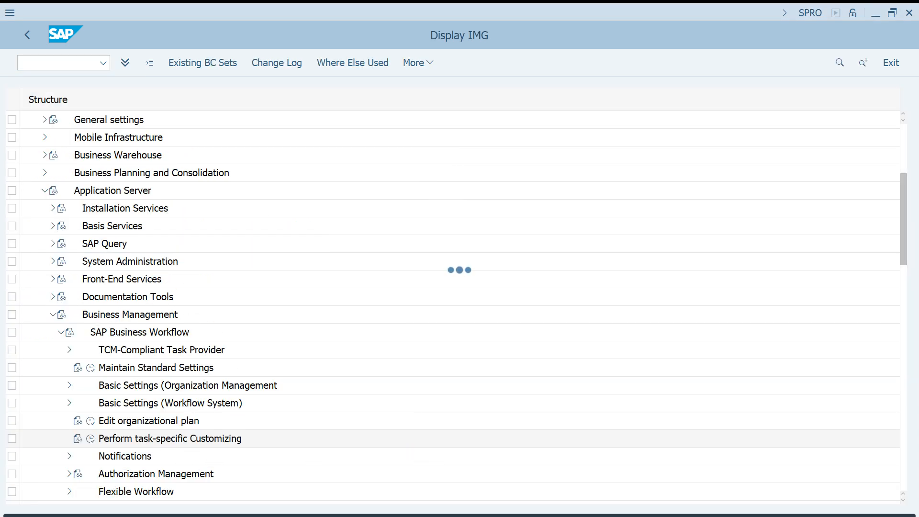
pyautogui.hotkey('alt', 'Tab')
pyautogui.click(486, 411)
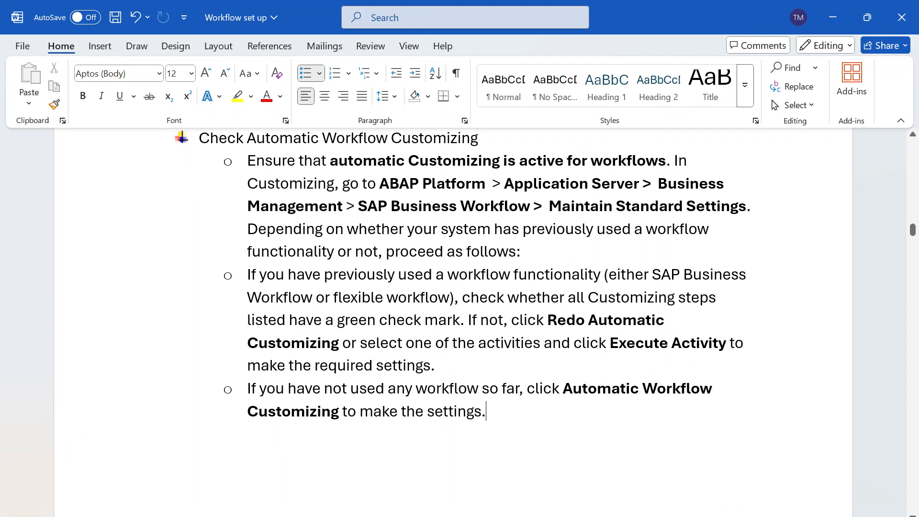
pyautogui.press('Down')
pyautogui.press('Down')
pyautogui.press('Down')
pyautogui.press('Down')
pyautogui.press('Down')
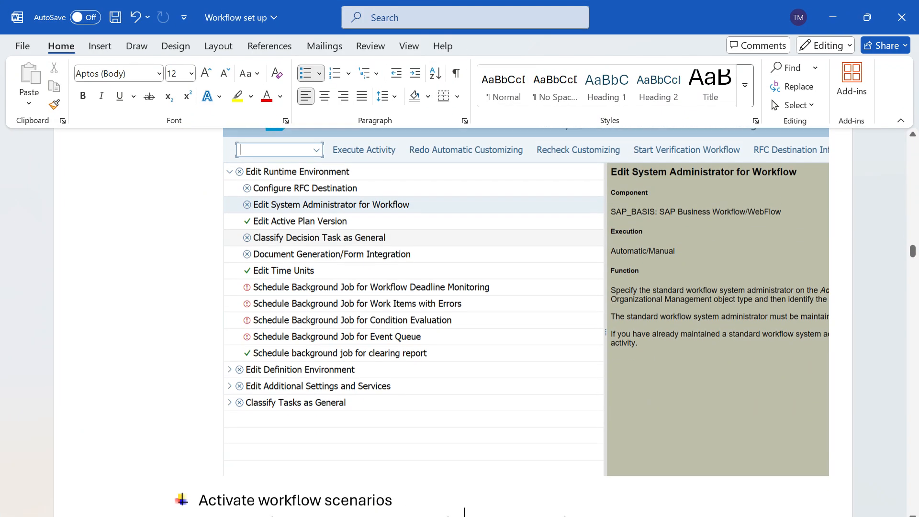
pyautogui.press('Down')
pyautogui.press('Down')
pyautogui.press('Down')
pyautogui.press('Down')
pyautogui.press('Down')
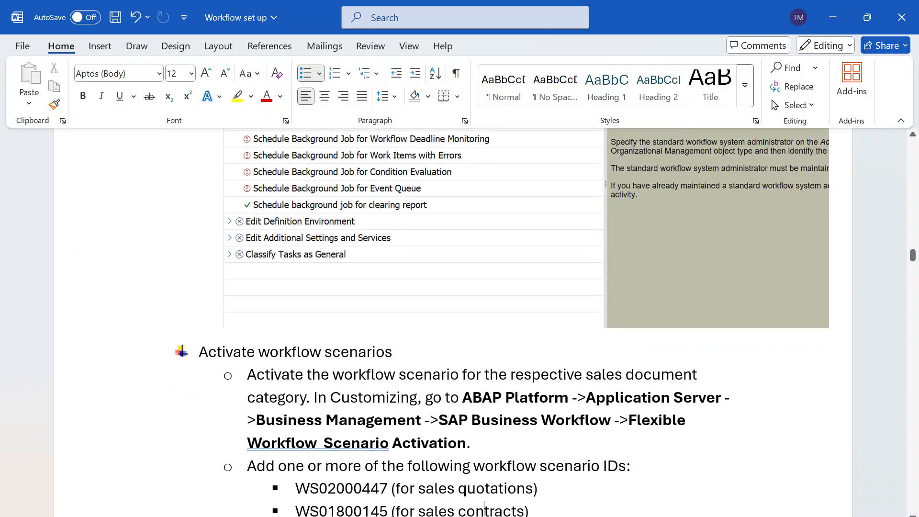
pyautogui.press('Down')
pyautogui.press('Down')
pyautogui.press('Down')
pyautogui.press('Down')
pyautogui.press('Down')
pyautogui.press('Down')
pyautogui.press('Down')
pyautogui.press('Down')
pyautogui.press('Down')
pyautogui.press('Down')
pyautogui.press('Down')
pyautogui.press('Down')
pyautogui.press('Down')
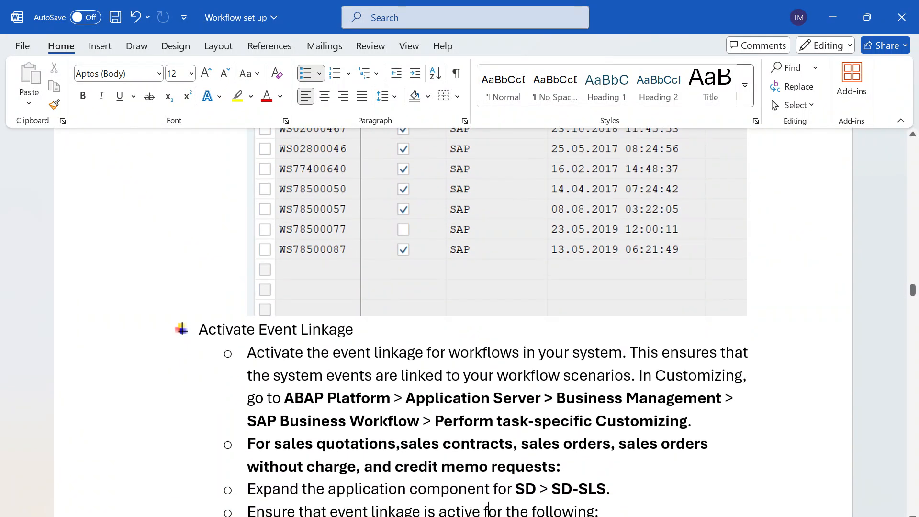
pyautogui.press('Down')
pyautogui.press('Down')
pyautogui.press('Down')
pyautogui.press('Down')
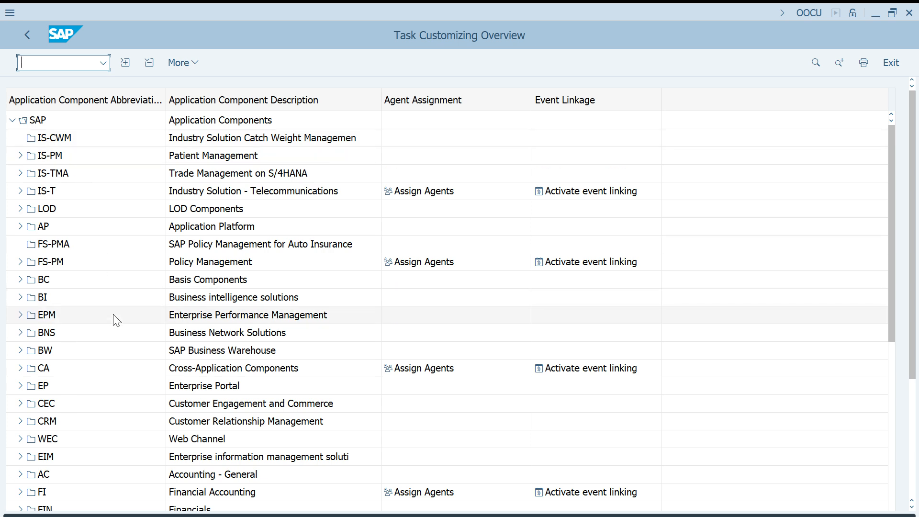
# Return to the Word document and review the workflow scenario IDs in the Activate workflow scenarios section.
pyautogui.hotkey('alt', 'Tab')
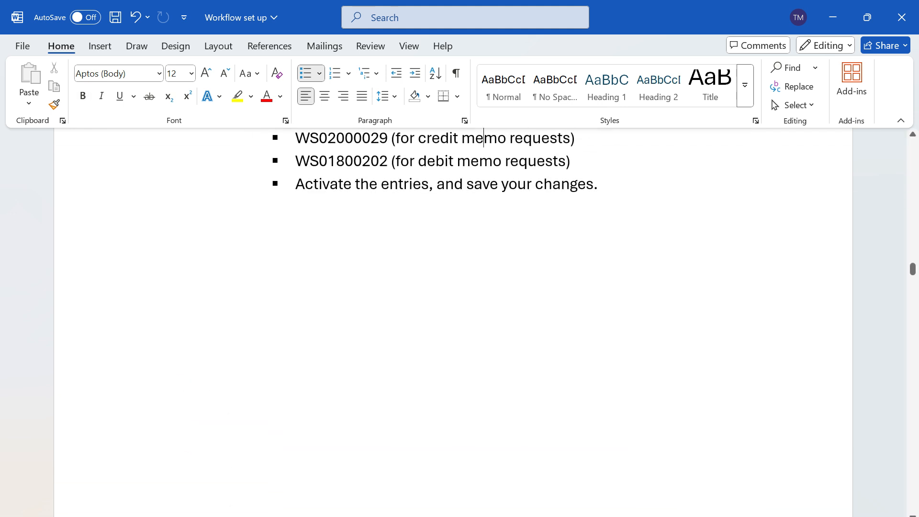
pyautogui.press('Up')
pyautogui.press('Up')
pyautogui.press('Up')
pyautogui.press('Up')
pyautogui.press('Up')
pyautogui.press('Up')
pyautogui.press('Up')
pyautogui.press('Up')
pyautogui.press('Up')
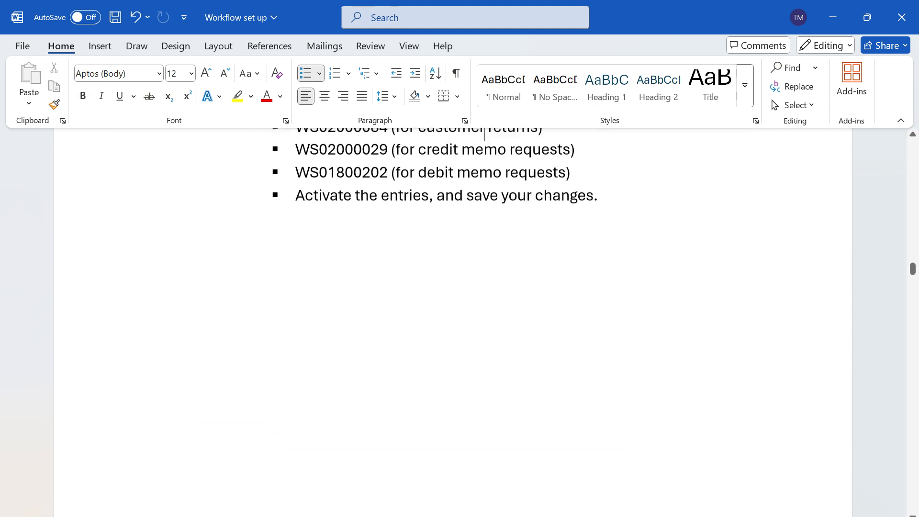
pyautogui.press('Up')
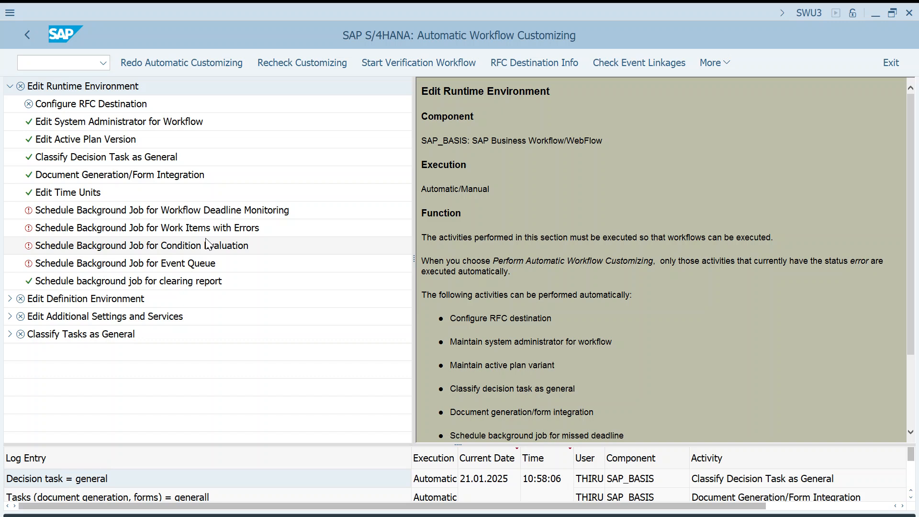
# Return to the Customizing Implementation Guide and execute Scenario Activation under SAP Business Workflow > Flexible Workflow.
pyautogui.press('F3')
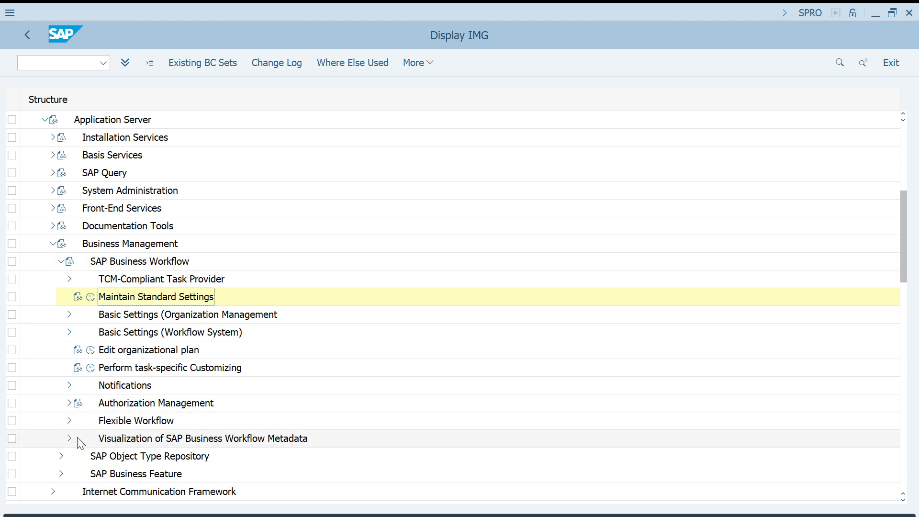
pyautogui.click(70, 421)
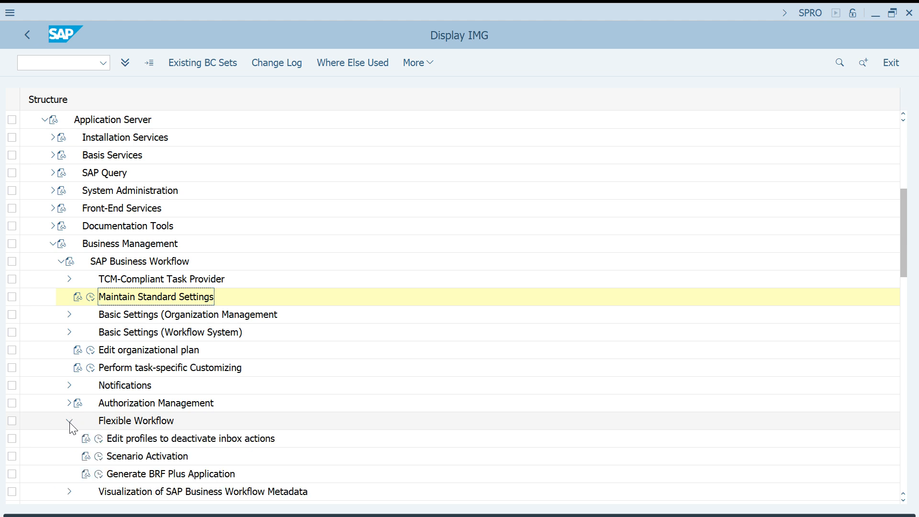
pyautogui.click(99, 458)
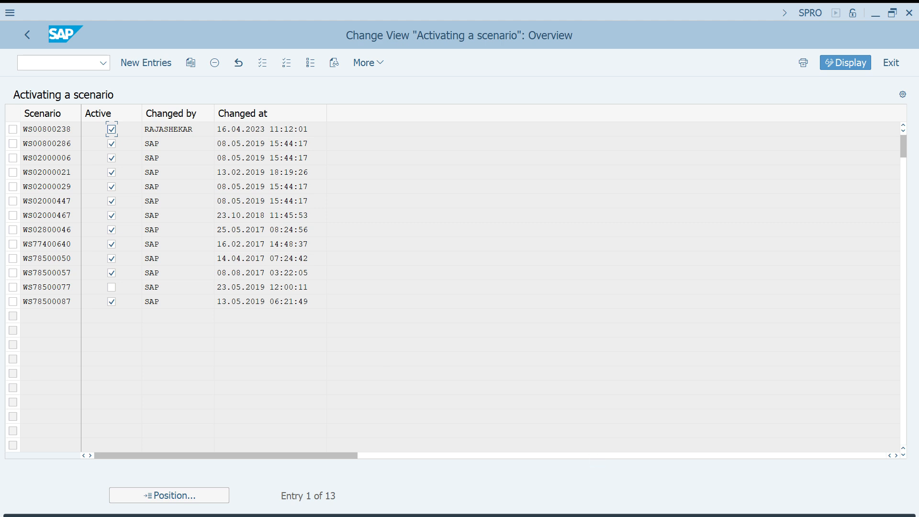
# Compare the active entries in the scenario activation table with the workflow scenario IDs listed in the Word document.
pyautogui.click(505, 516)
pyautogui.click(61, 201)
pyautogui.click(111, 204)
pyautogui.click(111, 200)
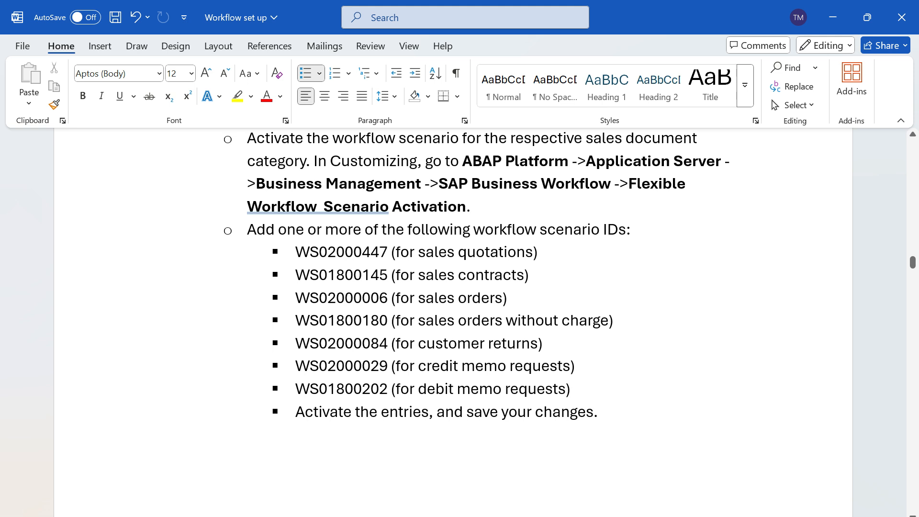
pyautogui.hotkey('alt', 'Tab')
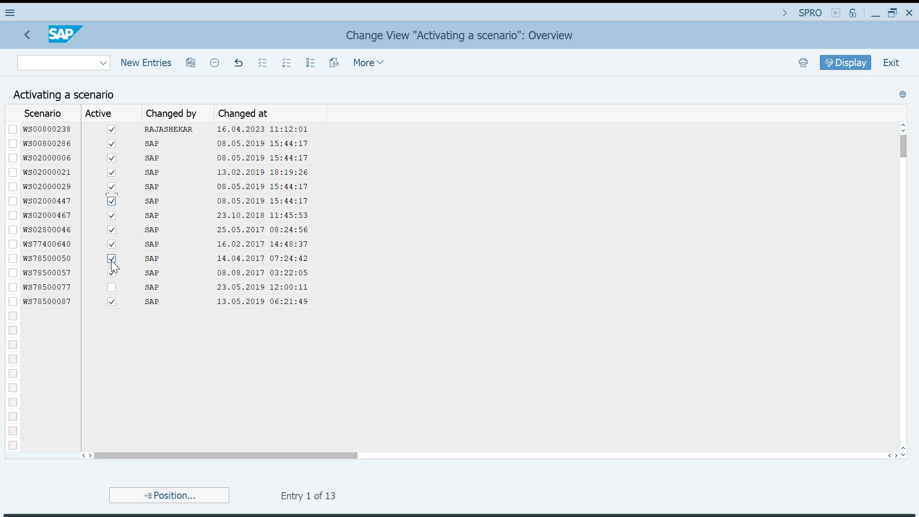
pyautogui.hotkey('alt', 'Tab')
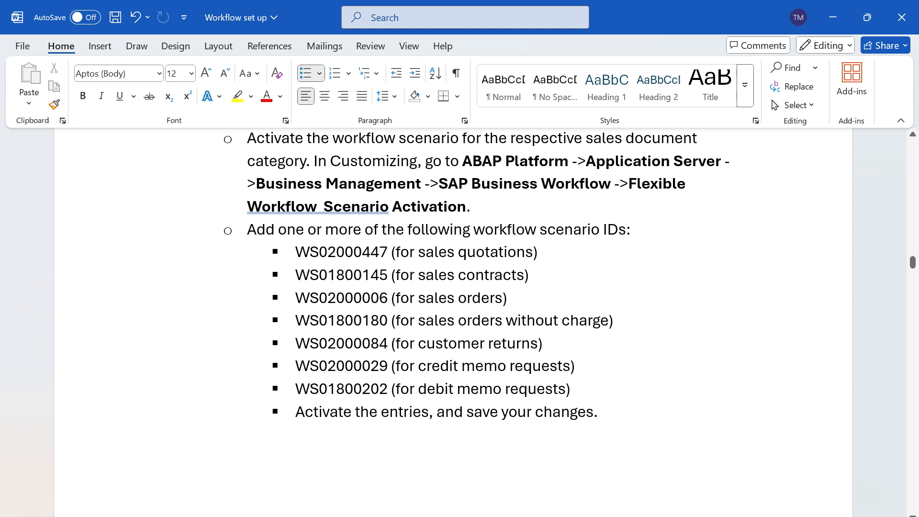
# Read the Activate Event Linkage instructions in Word and compare them with the Task Customizing Overview in SAP.
pyautogui.hotkey('ctrl', 'v')
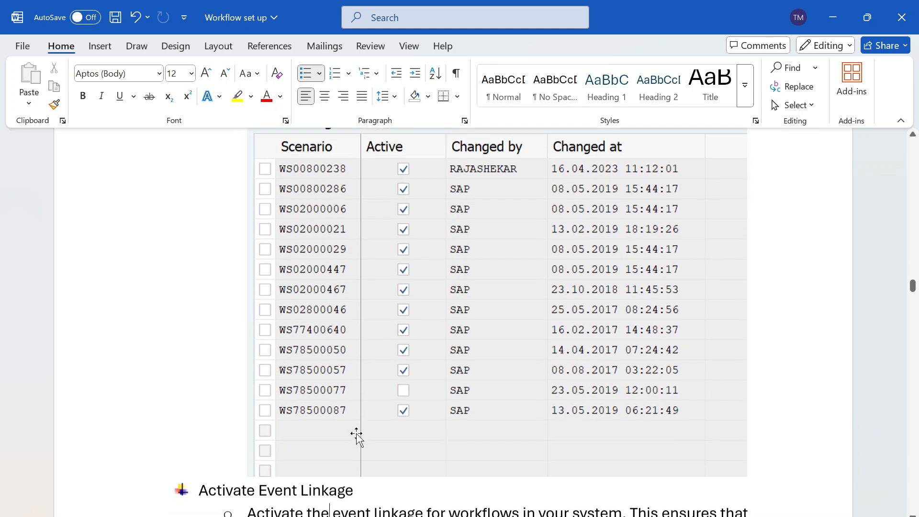
pyautogui.scroll(-5, 356, 435)
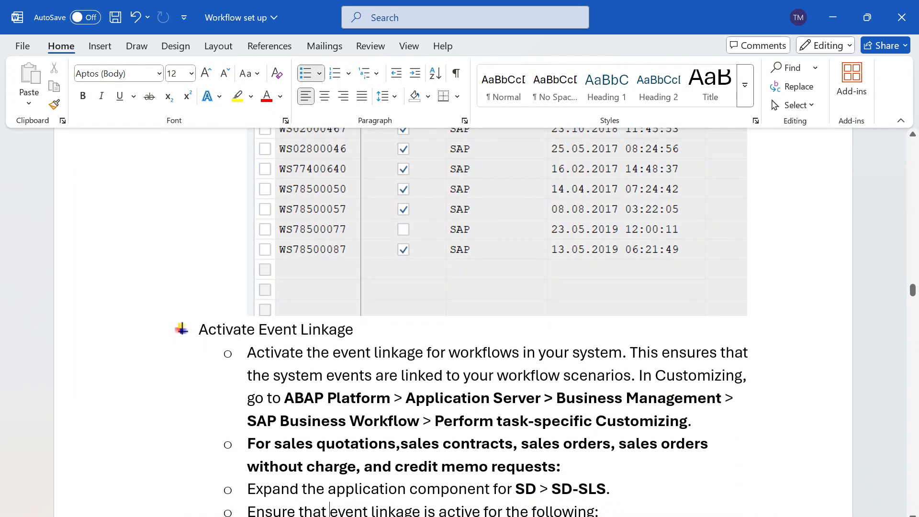
pyautogui.hotkey('alt', 'Tab')
pyautogui.press('Tab')
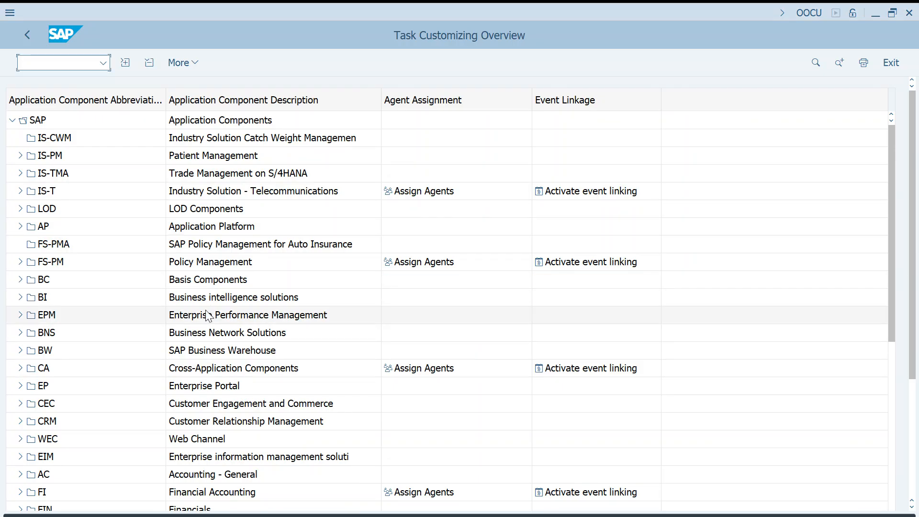
pyautogui.hotkey('alt', 'Tab')
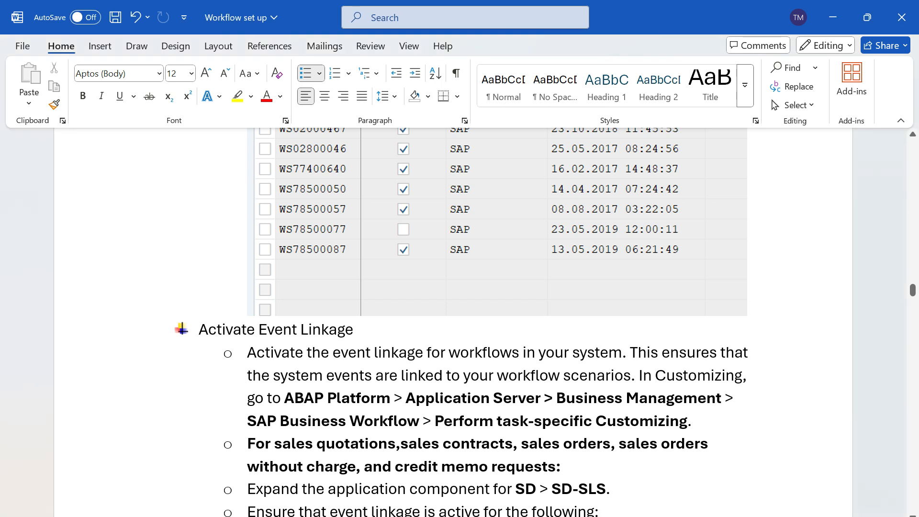
# Switch to the Task Customizing Overview and expand the application components SD > SD-SLS.
pyautogui.hotkey('alt', 'Tab')
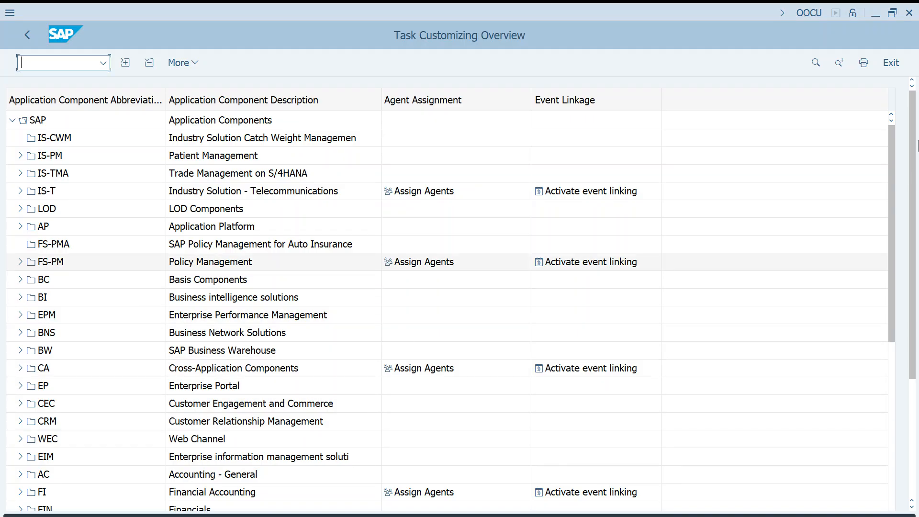
pyautogui.scroll(-1, 890, 258)
pyautogui.moveTo(892, 288); pyautogui.dragTo(899, 394)
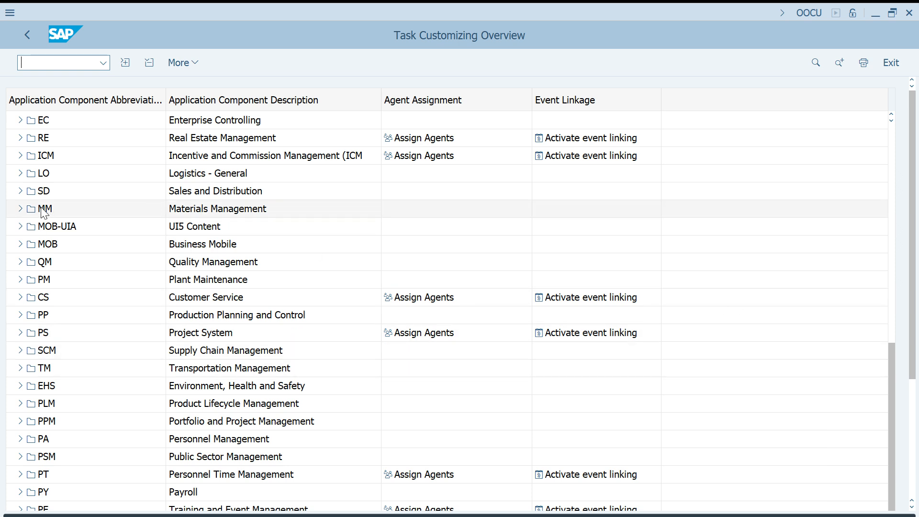
pyautogui.click(19, 192)
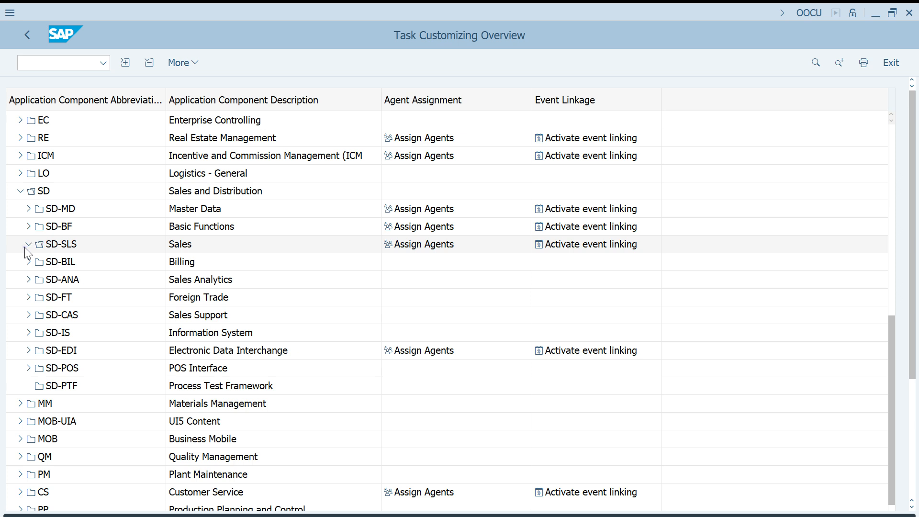
pyautogui.click(25, 246)
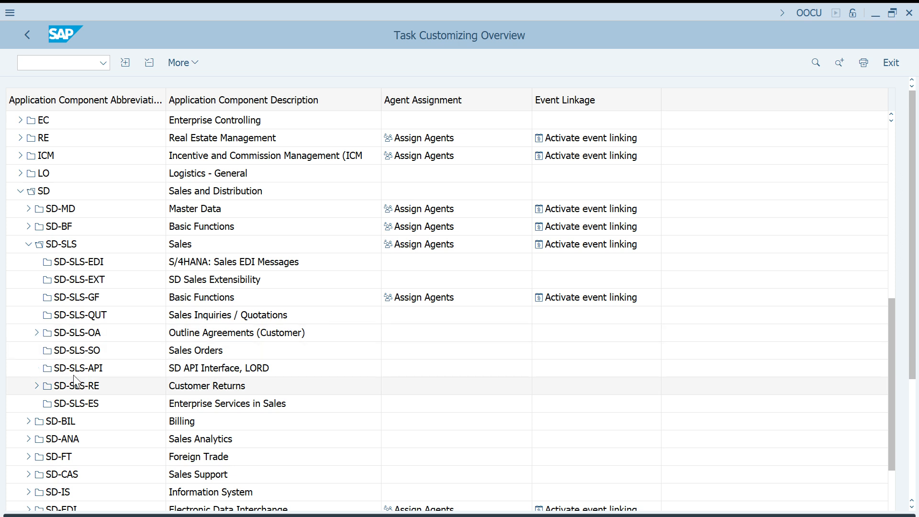
# Expand Customer Returns (SD-SLS-RE) and Outline Agreements (SD-SLS-OA) and examine the event linkage entries under SD-SLS.
pyautogui.click(73, 300)
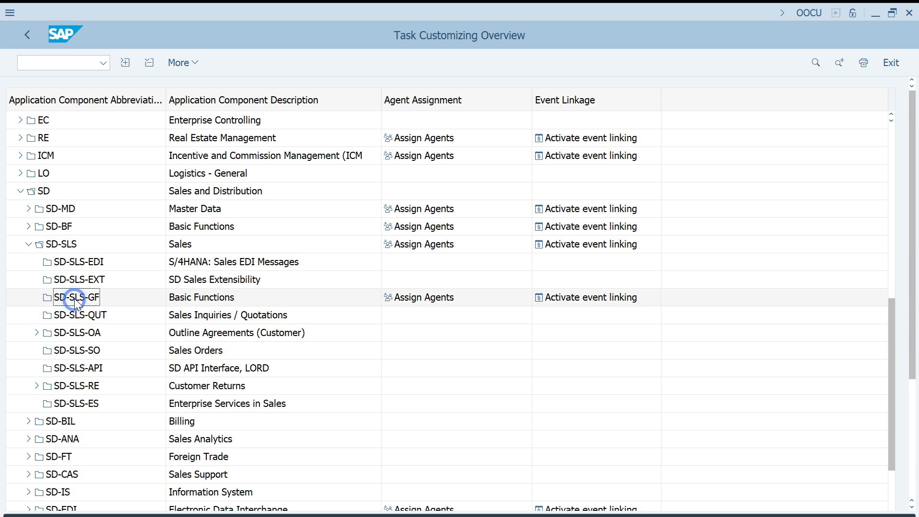
pyautogui.click(80, 261)
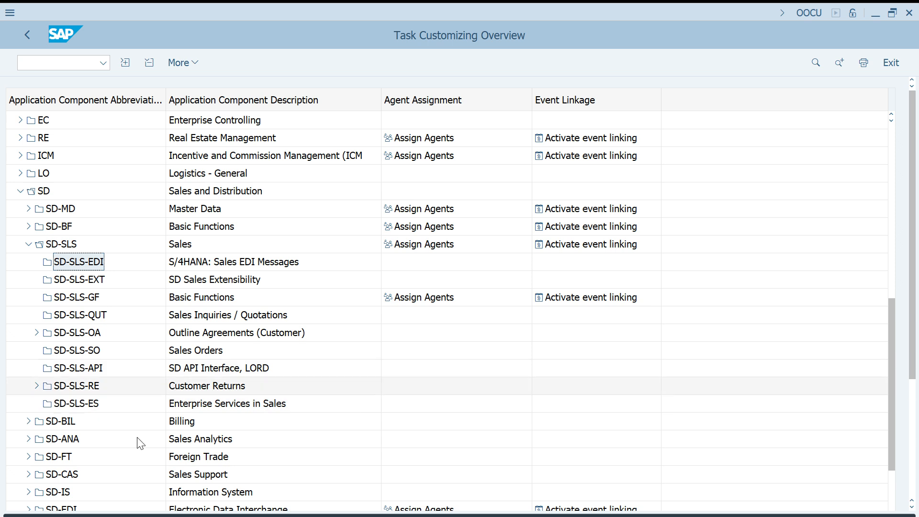
pyautogui.click(77, 391)
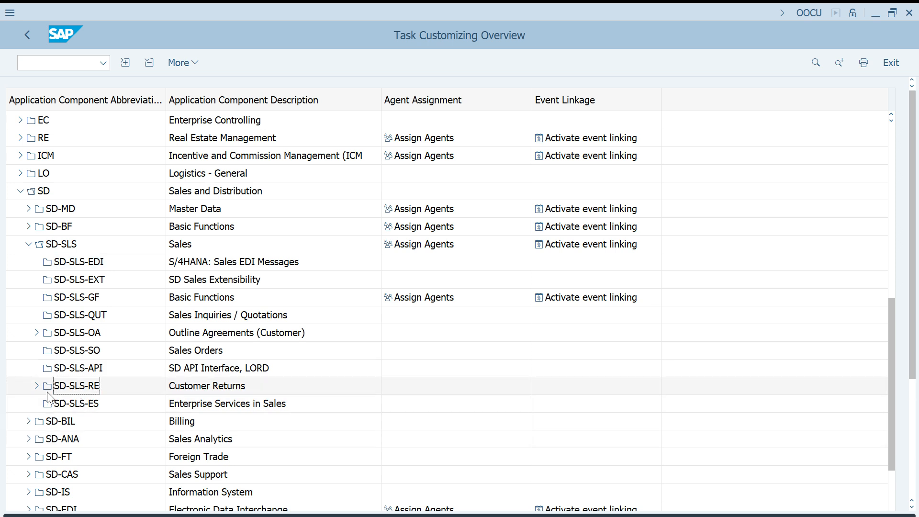
pyautogui.click(34, 386)
pyautogui.click(72, 408)
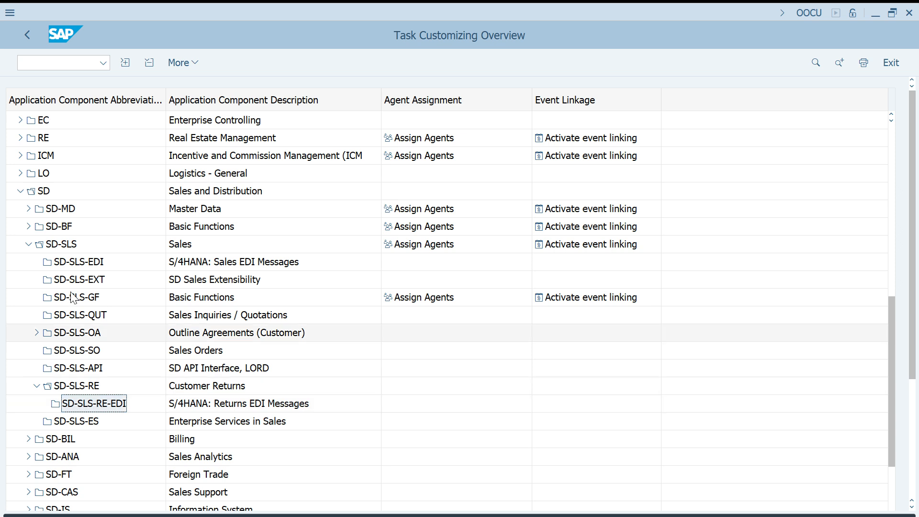
pyautogui.click(38, 333)
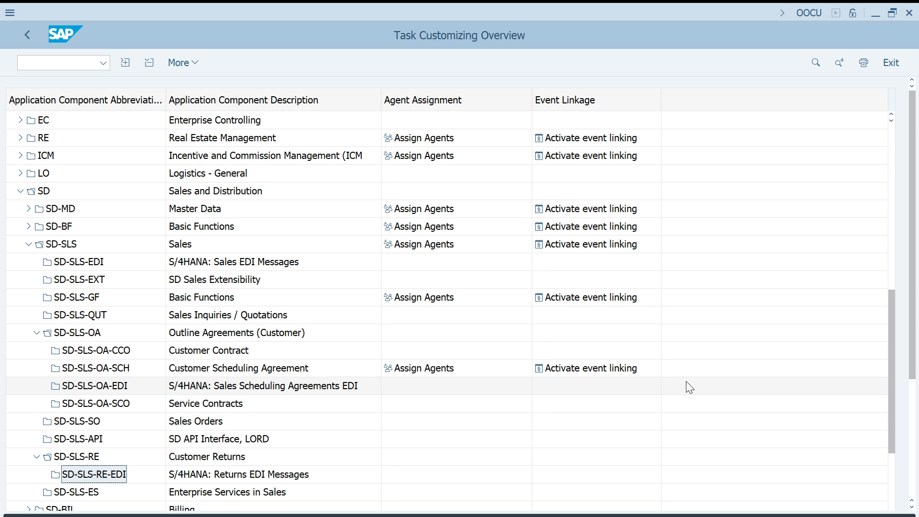
pyautogui.moveTo(912, 354); pyautogui.dragTo(904, 464)
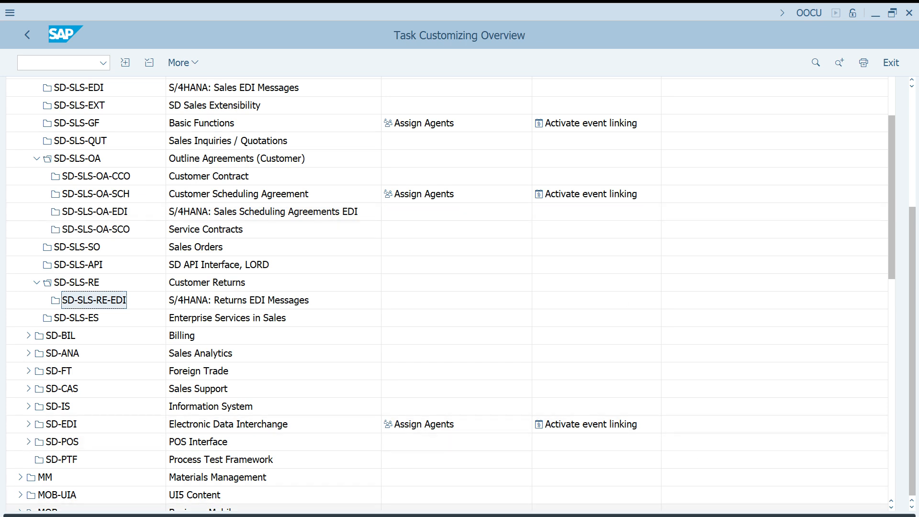
# Switch to Word and read the Activate Event Linkage section with its workflow IDs for each sales document category.
pyautogui.click(464, 516)
pyautogui.click(561, 466)
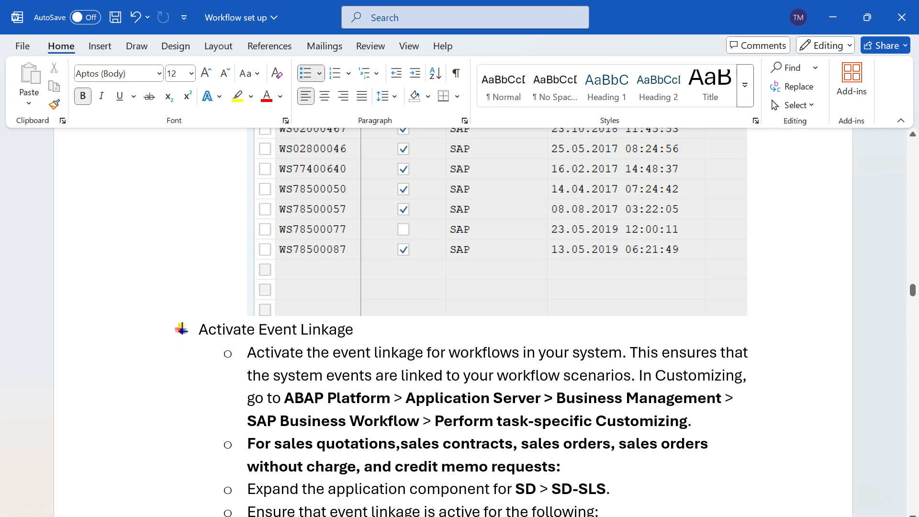
pyautogui.press('Down')
pyautogui.press('Down')
pyautogui.press('Down')
pyautogui.press('Down')
pyautogui.press('Down')
pyautogui.press('Down')
pyautogui.press('Down')
pyautogui.press('Down')
pyautogui.press('Down')
pyautogui.press('Down')
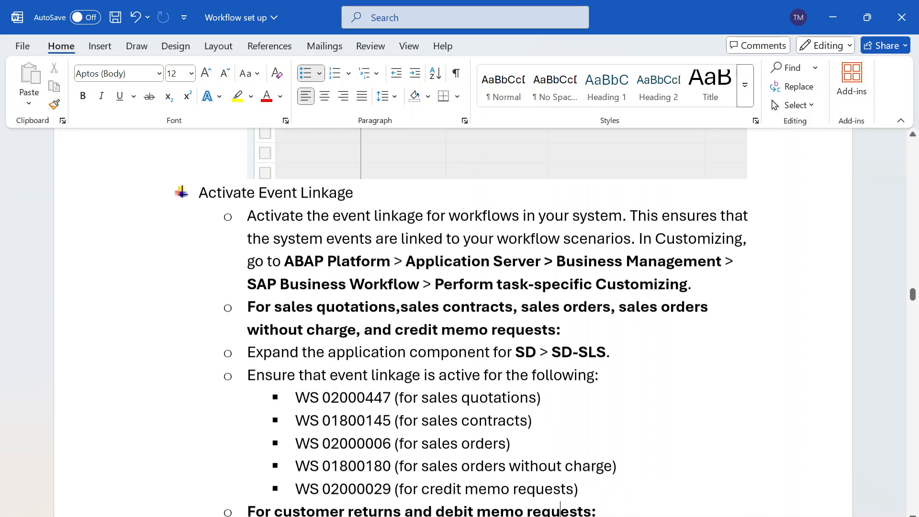
pyautogui.press('Down')
pyautogui.press('Down')
pyautogui.press('Down')
pyautogui.press('Up')
pyautogui.press('Down')
pyautogui.press('Down')
pyautogui.press('Down')
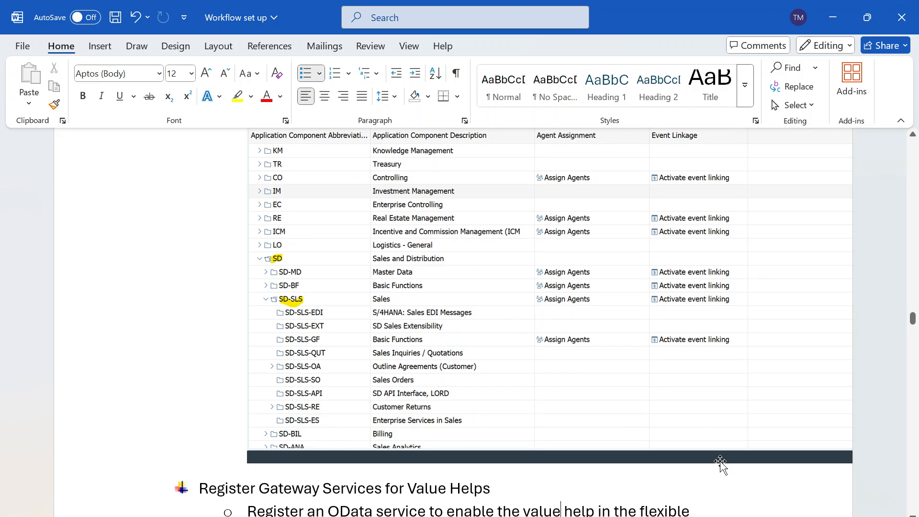
# Copy the transaction code /N/iwfnd/maint_service from the Register Gateway Services for Value Helps section.
pyautogui.scroll(-3, 534, 512)
pyautogui.scroll(-3, 534, 512)
pyautogui.scroll(-1, 557, 512)
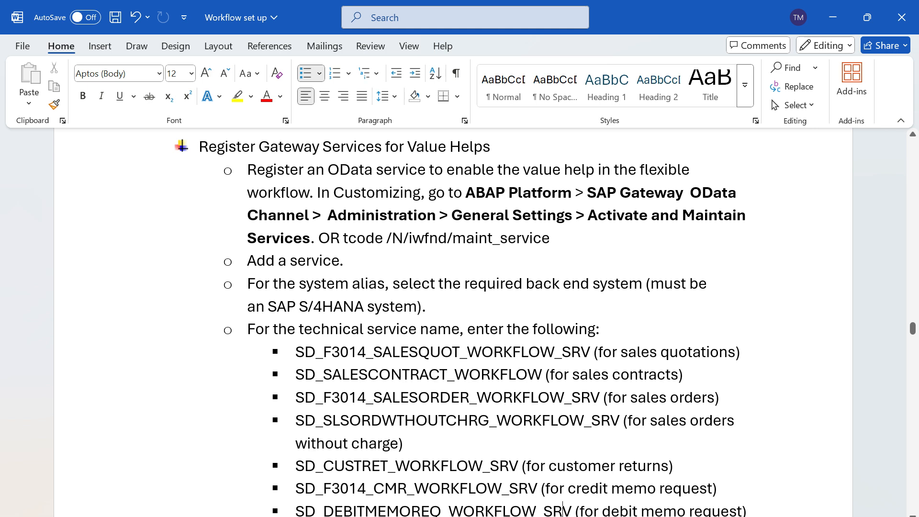
pyautogui.moveTo(386, 238); pyautogui.dragTo(550, 240)
pyautogui.hotkey('ctrl', 'c')
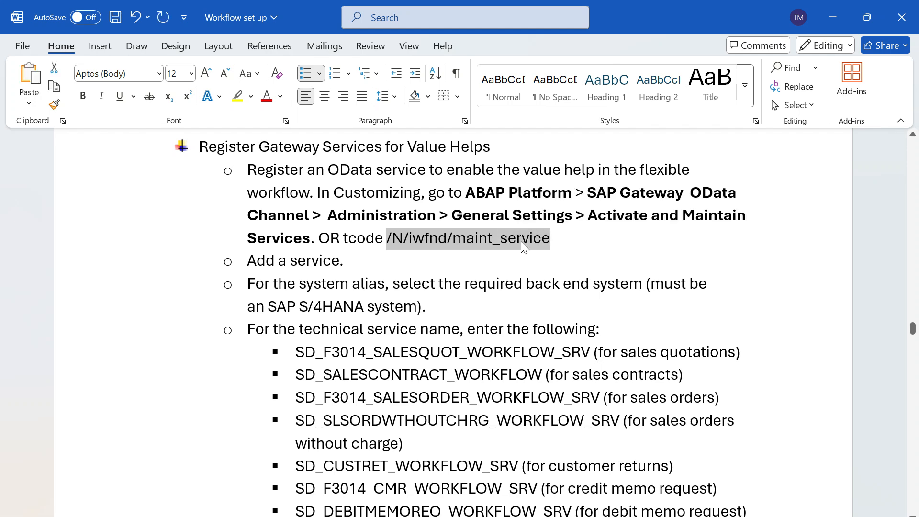
# Switch to SAP and open Activate and Maintain Services using the transaction code /N/iwfnd/maint_service.
pyautogui.hotkey('alt', 'Tab')
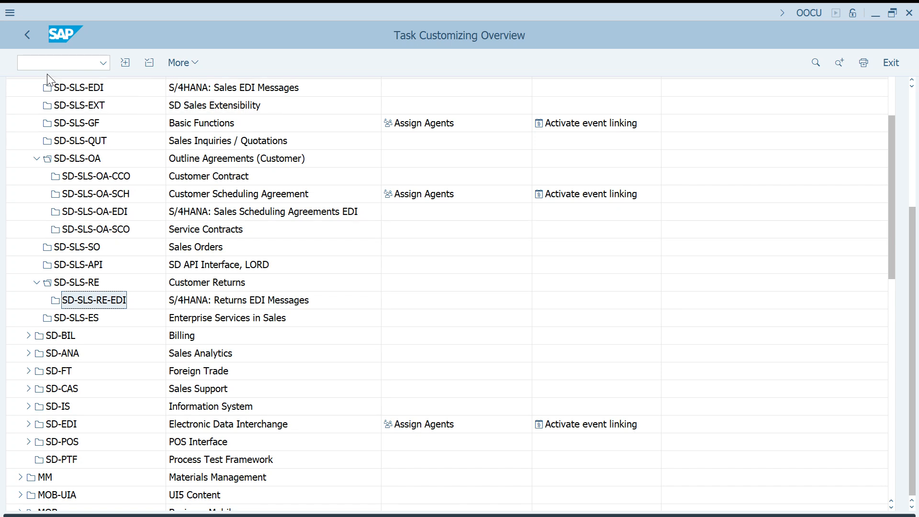
pyautogui.click(43, 63)
pyautogui.hotkey('ctrl', 'v')
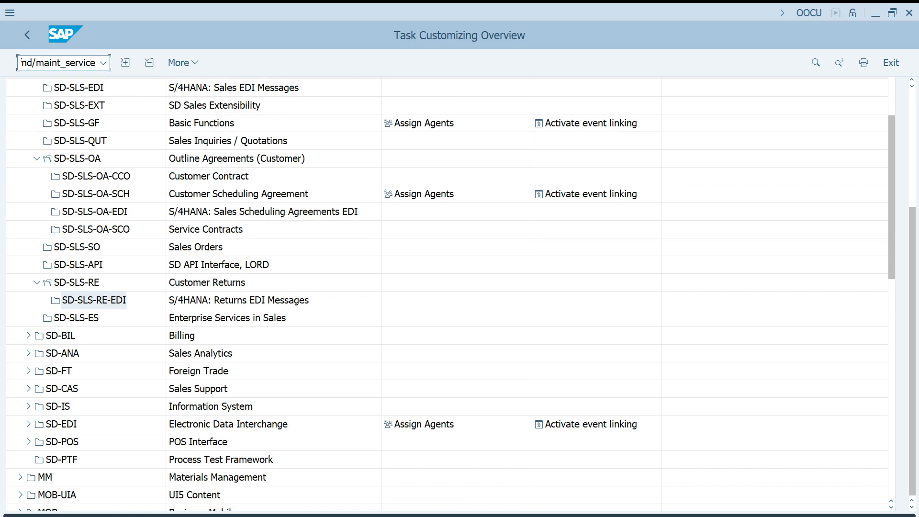
pyautogui.press('Left')
pyautogui.press('Left')
pyautogui.press('Left')
pyautogui.press('Left')
pyautogui.press('Left')
pyautogui.press('Left')
pyautogui.press('Left')
pyautogui.press('Left')
pyautogui.press('Left')
pyautogui.press('Left')
pyautogui.press('Left')
pyautogui.press('Left')
pyautogui.press('Left')
pyautogui.press('Left')
pyautogui.press('Left')
pyautogui.press('Left')
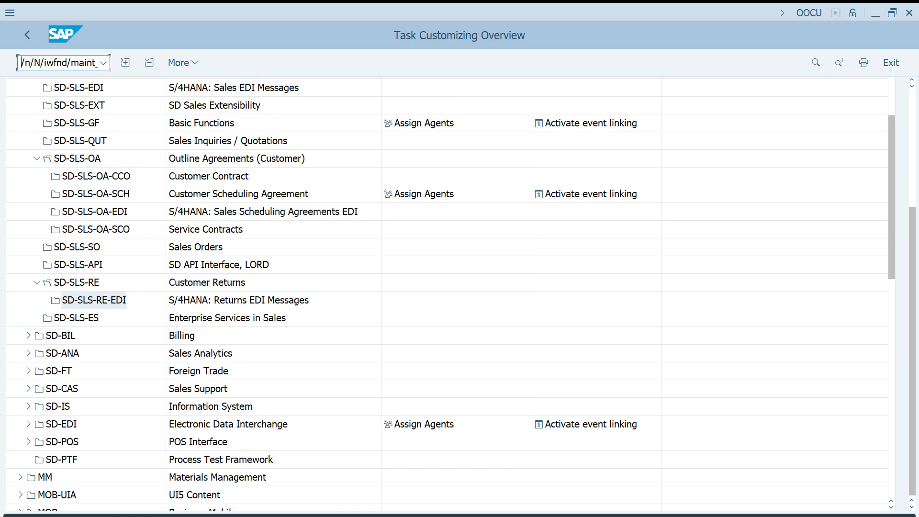
pyautogui.press('BackSpace')
pyautogui.press('BackSpace')
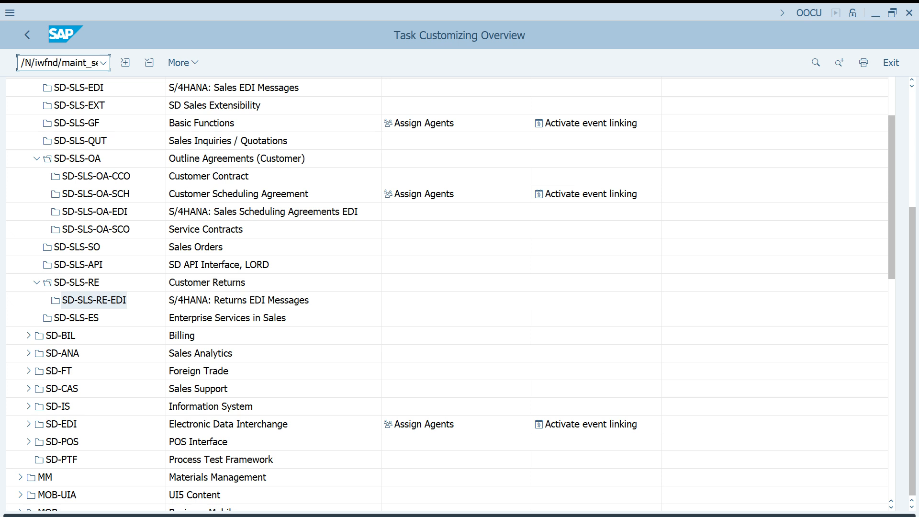
pyautogui.press('Return')
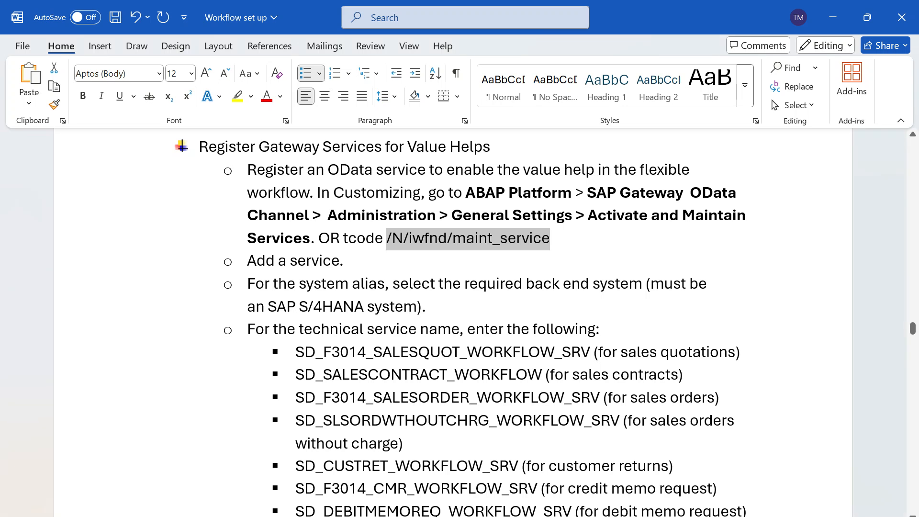
# Review the technical service names listed in Word for the sales document workflows and value help.
pyautogui.click(341, 375)
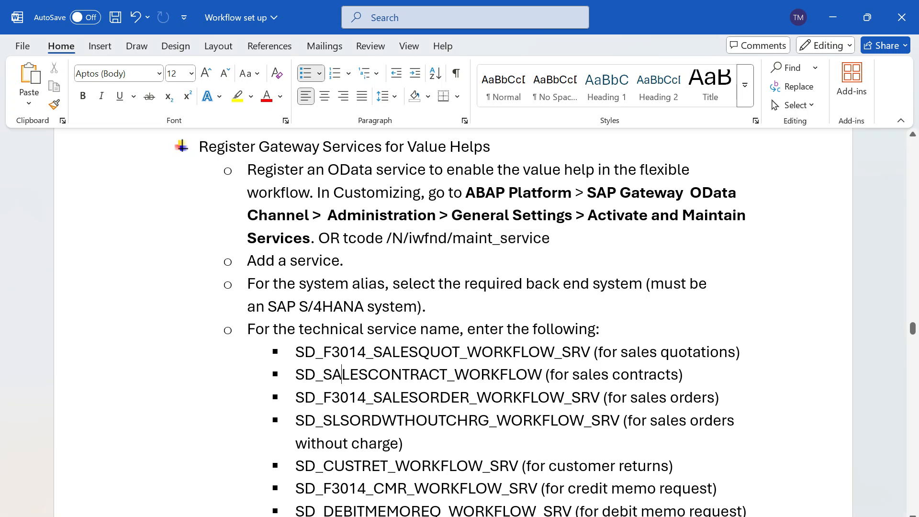
pyautogui.press('Down')
pyautogui.press('Down')
pyautogui.press('Down')
pyautogui.press('Down')
pyautogui.press('Down')
pyautogui.press('Down')
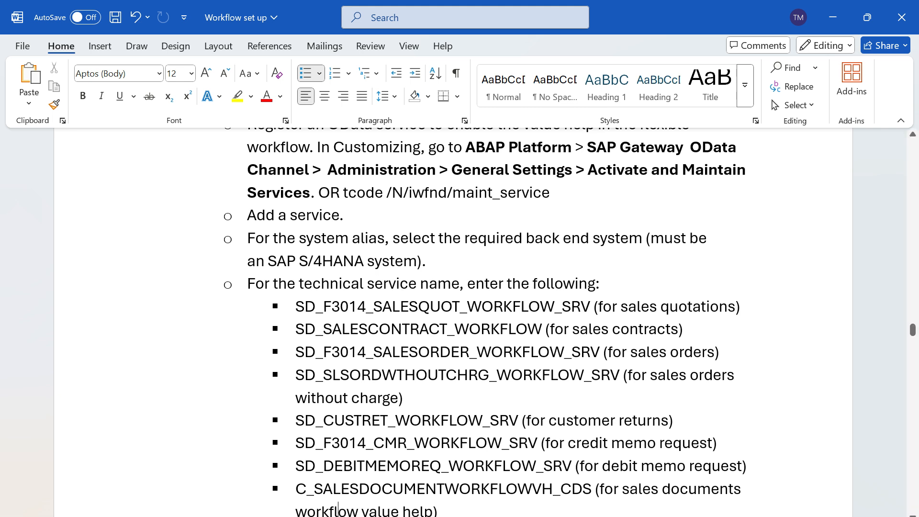
# Copy the sales order service name SD_F3014_SALESORDER_WORKFLOW_SRV from the Word list and switch back to SAP.
pyautogui.moveTo(545, 330); pyautogui.dragTo(323, 331)
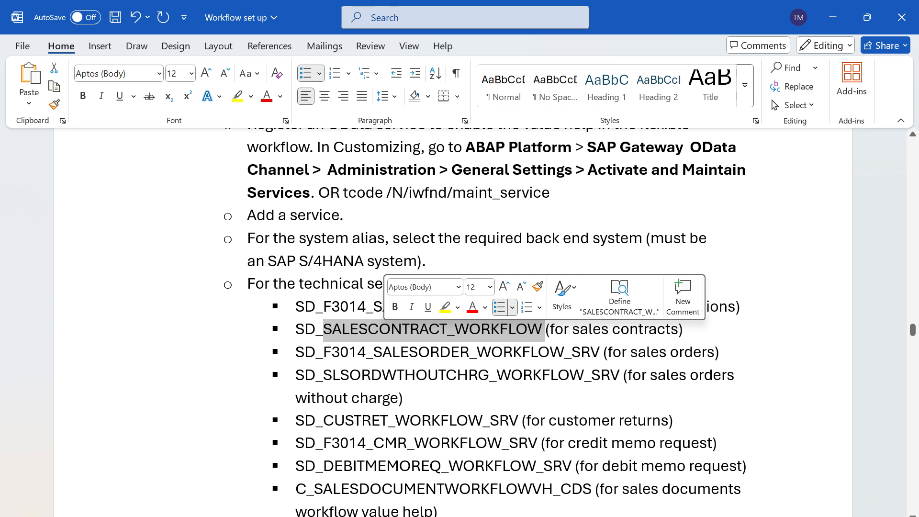
pyautogui.moveTo(588, 352); pyautogui.dragTo(295, 351)
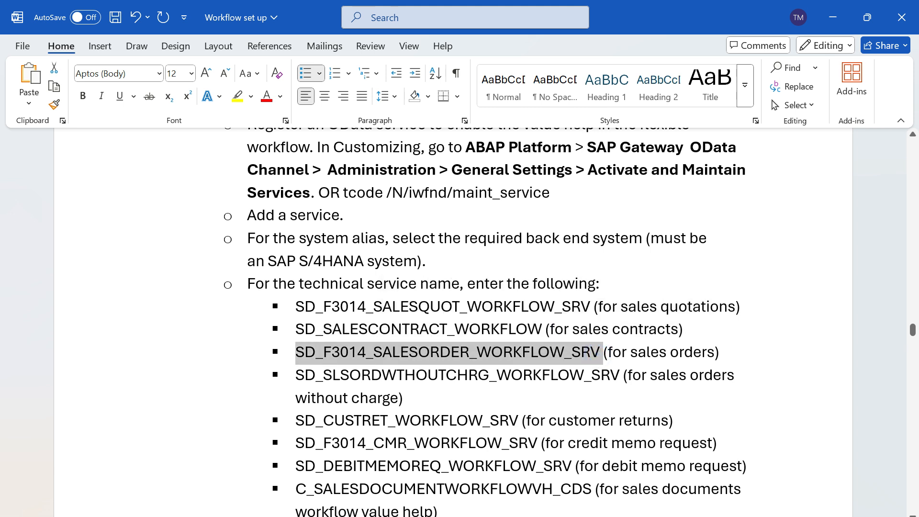
pyautogui.hotkey('alt', 'Tab')
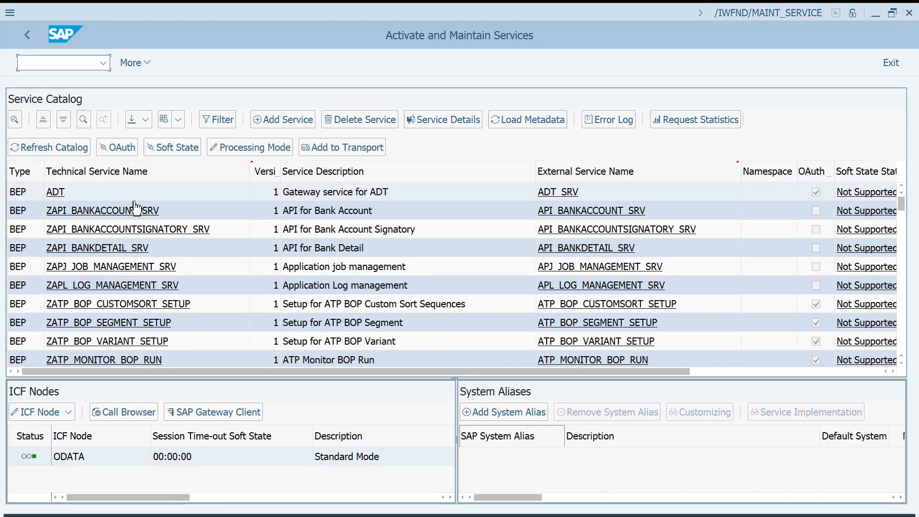
# Filter the service catalog by technical service name SD_F3014_SALESORDER_WORKFLOW_SRV, removing the stray bullet character pasted in front of it.
pyautogui.click(115, 175)
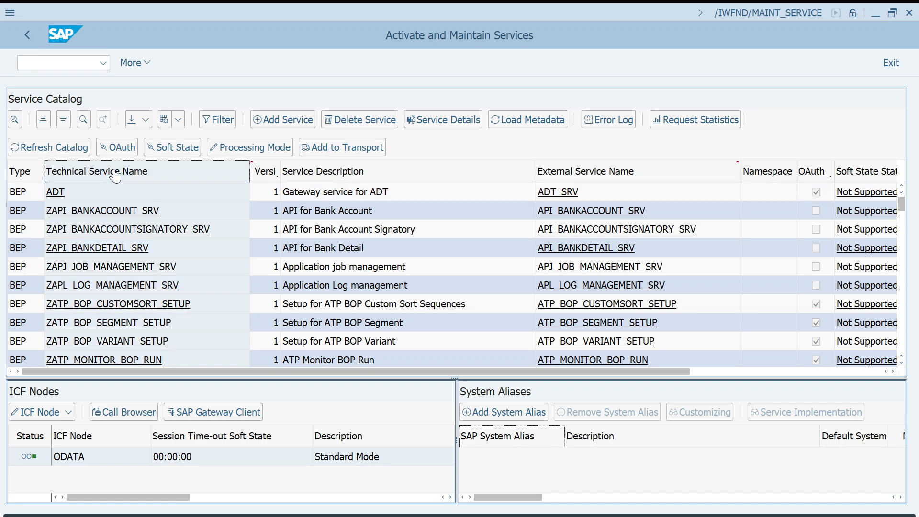
pyautogui.click(224, 119)
pyautogui.hotkey('ctrl', 'v')
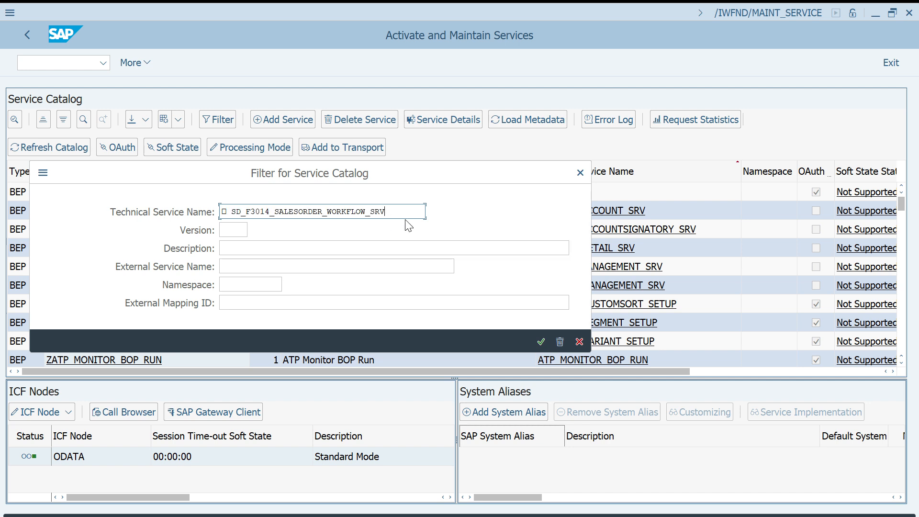
pyautogui.click(231, 212)
pyautogui.press('BackSpace')
pyautogui.press('BackSpace')
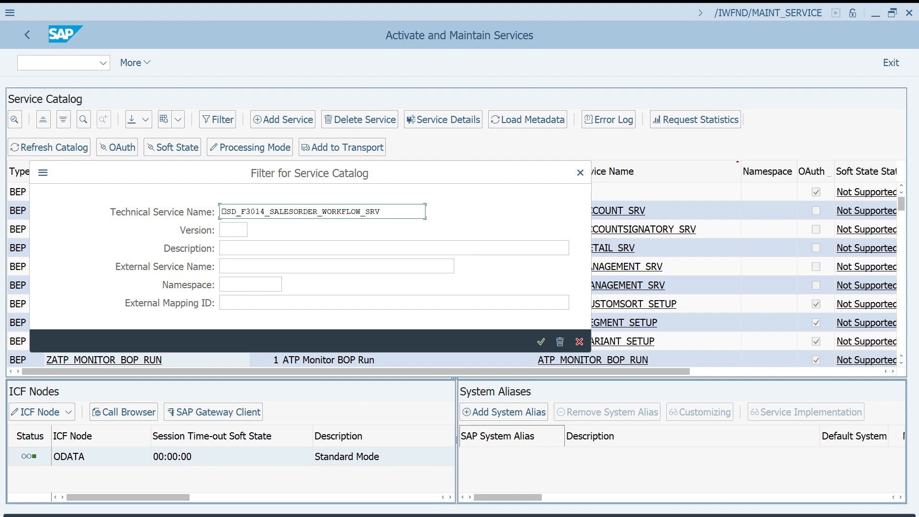
pyautogui.click(541, 342)
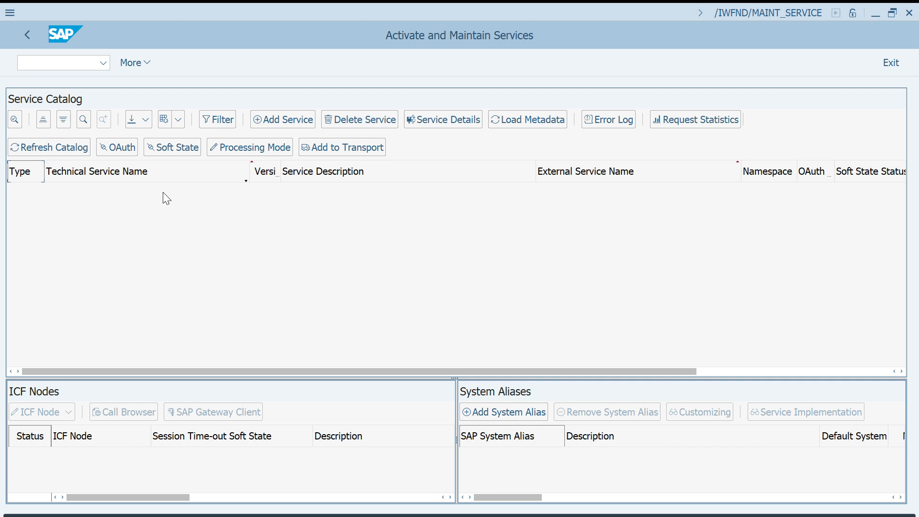
# Start adding a service and enter SD_F3014_SALESORDER_WORKFLOW_SRV as its technical service name, without the pasted bullet and spaces.
pyautogui.click(266, 120)
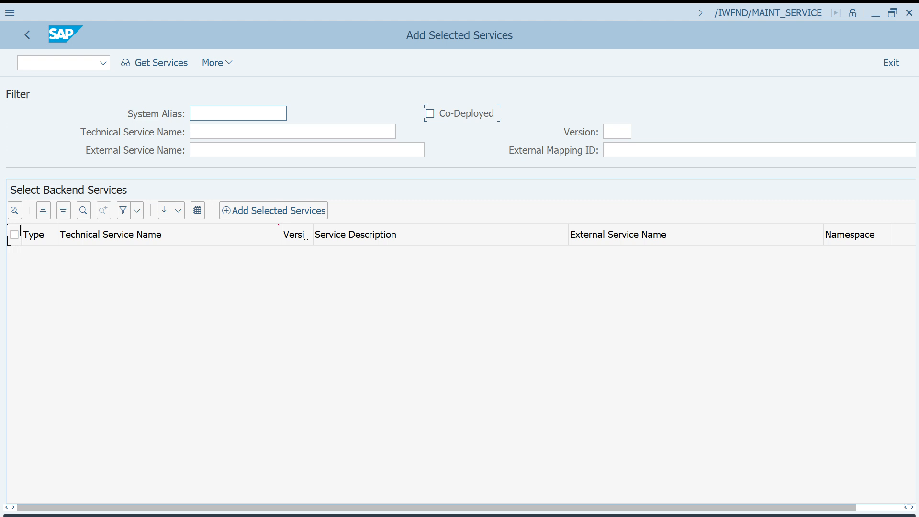
pyautogui.click(233, 133)
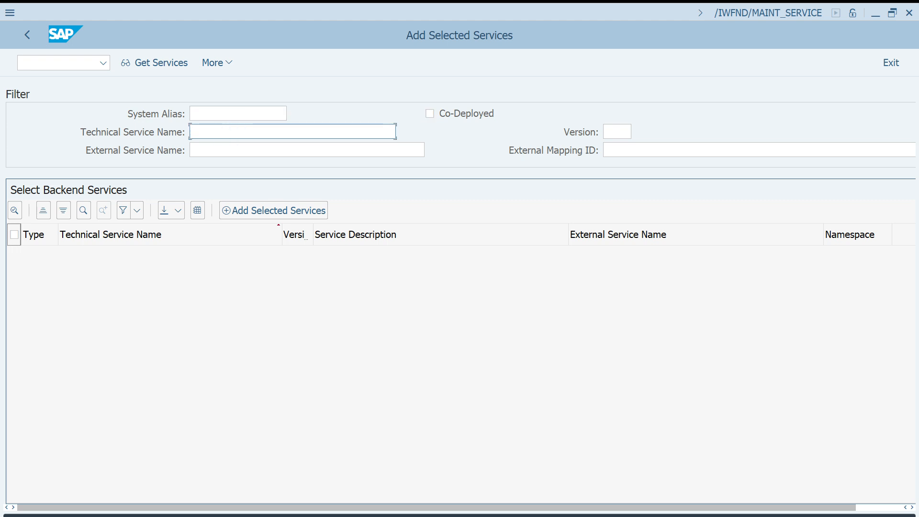
pyautogui.hotkey('ctrl', 'v')
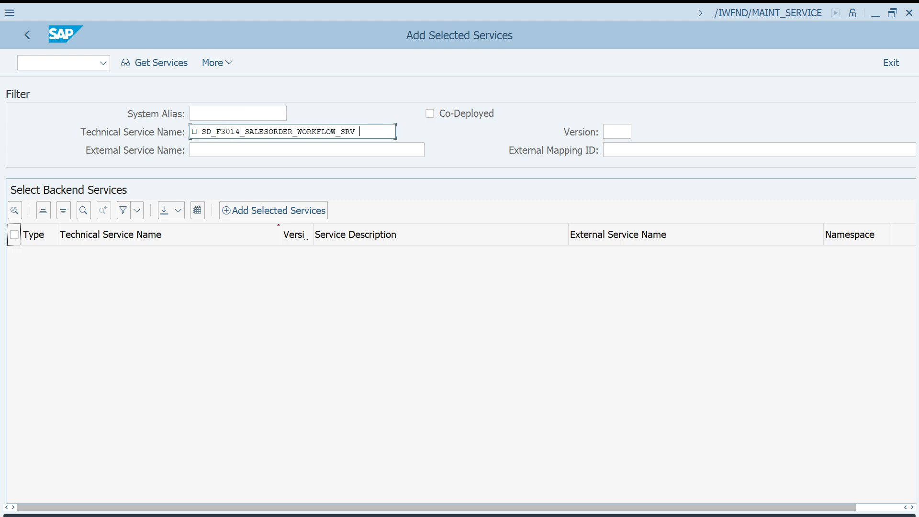
pyautogui.press('BackSpace')
pyautogui.click(203, 134)
pyautogui.press('BackSpace')
pyautogui.press('BackSpace')
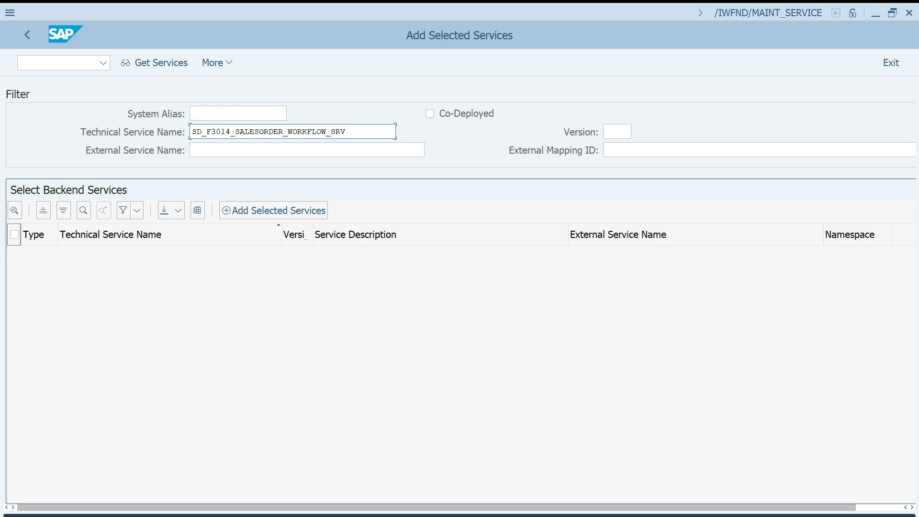
# Enable Co-Deployed, get the backend services for the entered technical name, and close the information message.
pyautogui.click(150, 62)
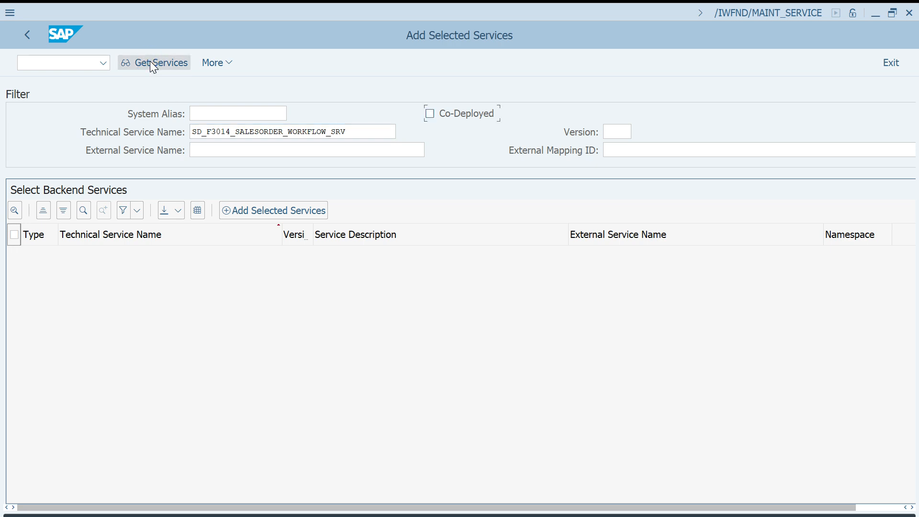
pyautogui.click(151, 70)
pyautogui.click(152, 69)
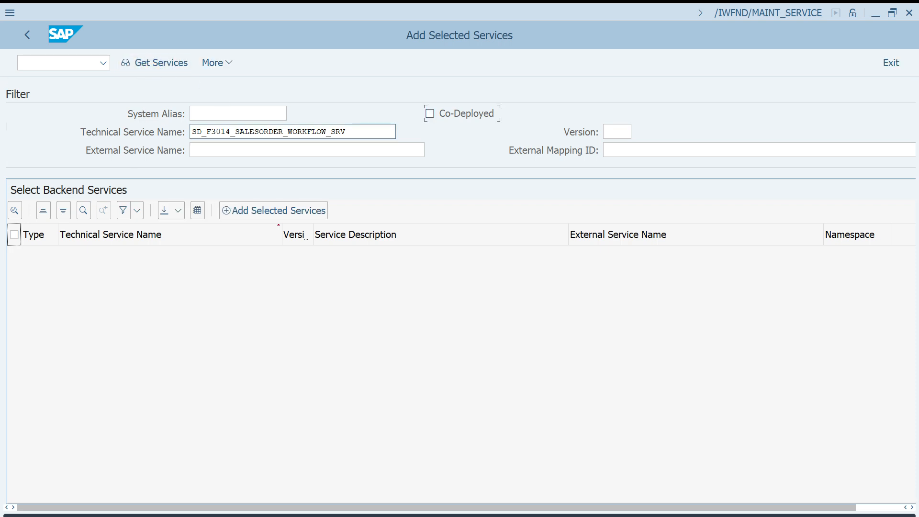
pyautogui.click(429, 118)
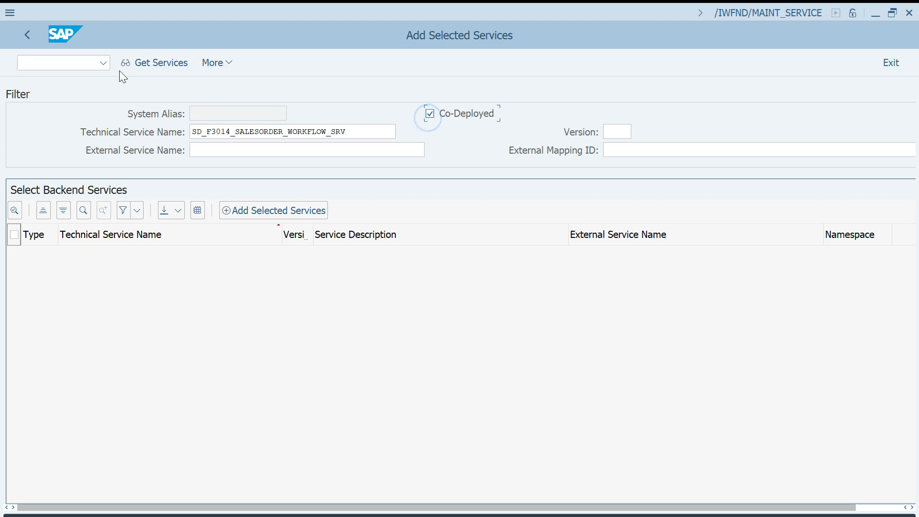
pyautogui.click(139, 67)
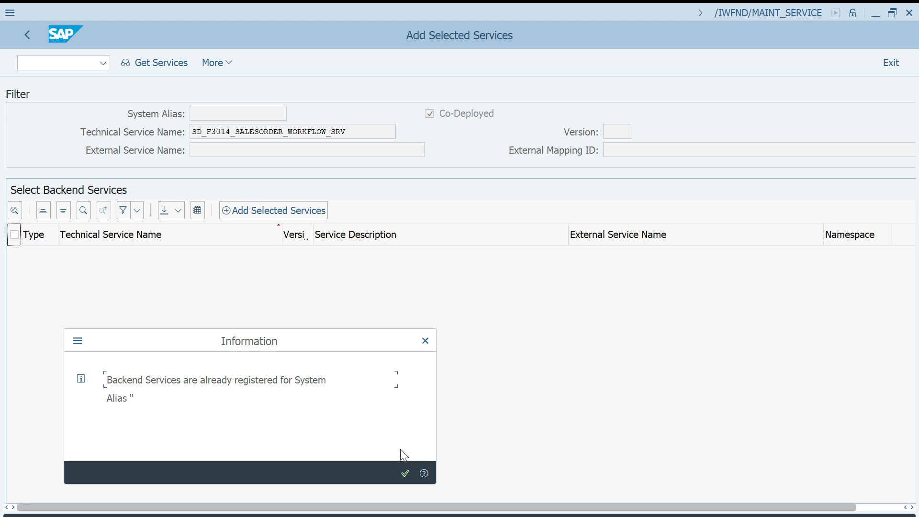
pyautogui.click(405, 473)
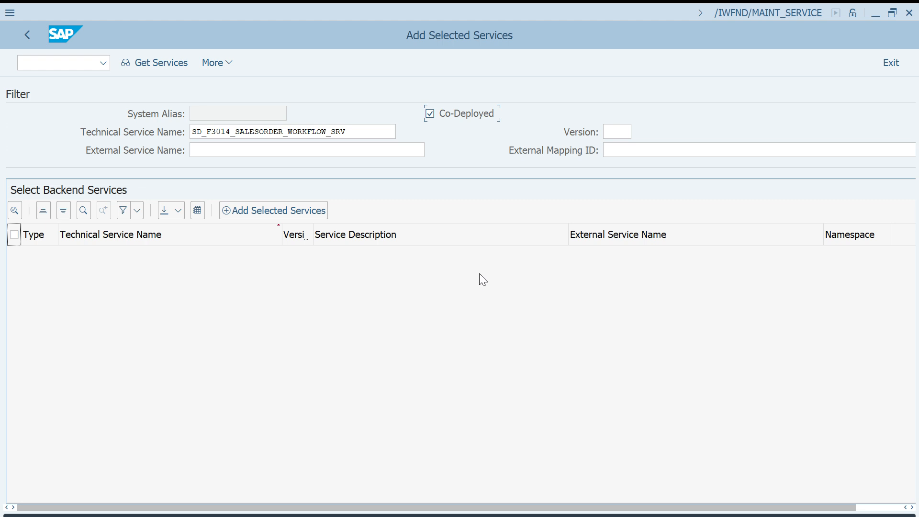
# Move SD_F3014_SALESORDER_WORKFLOW_SRV from the technical to the external service name and get the backend services again.
pyautogui.tripleClick(359, 131)
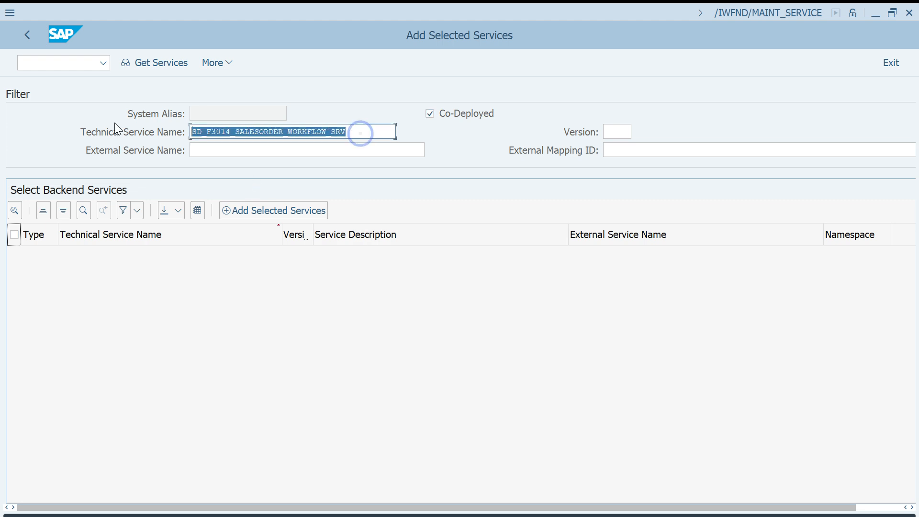
pyautogui.hotkey('ctrl', 'x')
pyautogui.click(197, 150)
pyautogui.hotkey('ctrl', 'v')
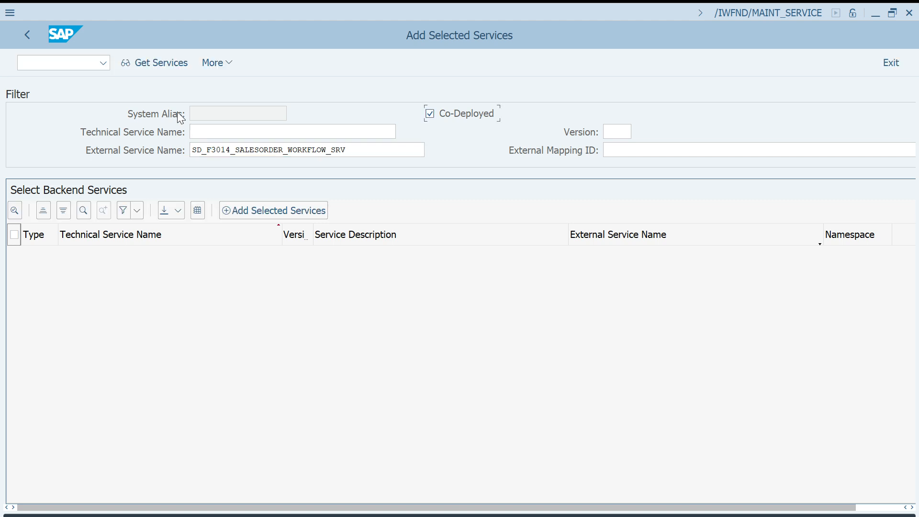
pyautogui.click(156, 64)
# Copy SD_SALESCONTRACT_WORKFLOW from the Word list and search SAP's backend services with it as external service name.
pyautogui.hotkey('alt', 'Tab')
pyautogui.moveTo(545, 330); pyautogui.dragTo(296, 330)
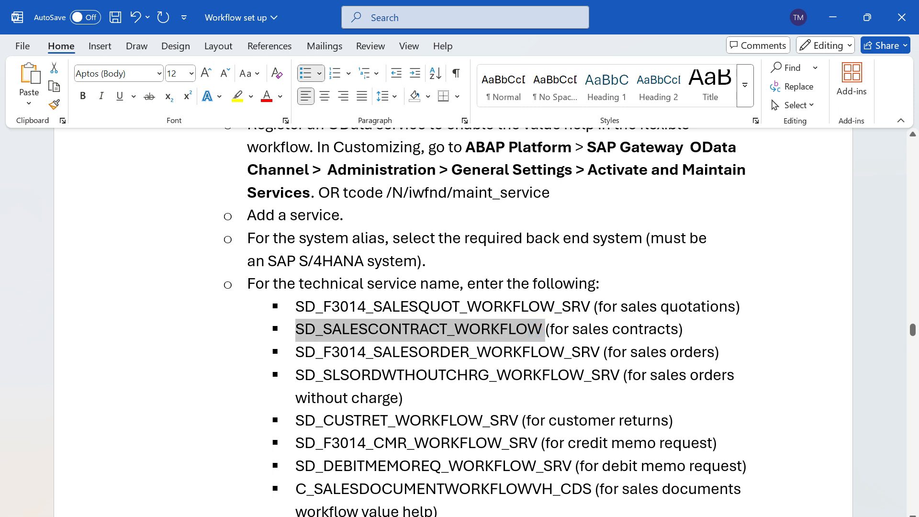
pyautogui.hotkey('alt', 'Tab')
pyautogui.doubleClick(346, 150)
pyautogui.hotkey('ctrl', 'v')
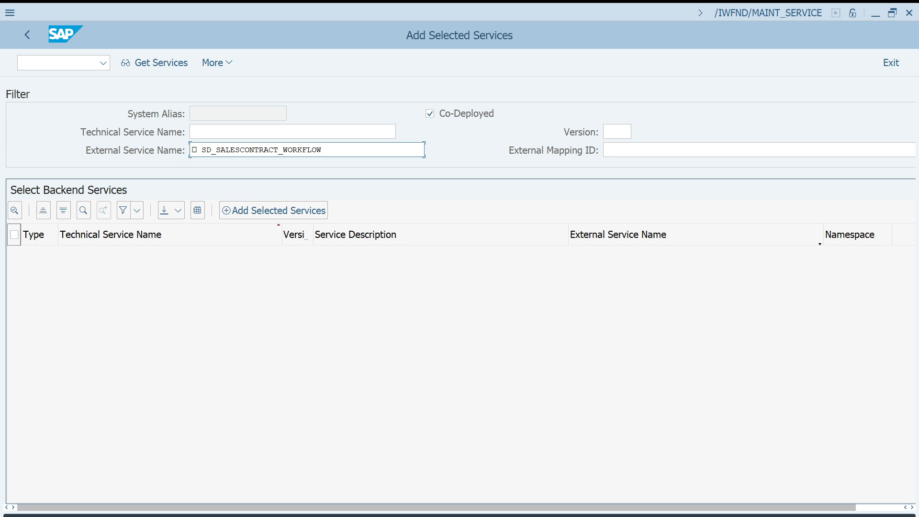
pyautogui.click(203, 150)
pyautogui.press('BackSpace')
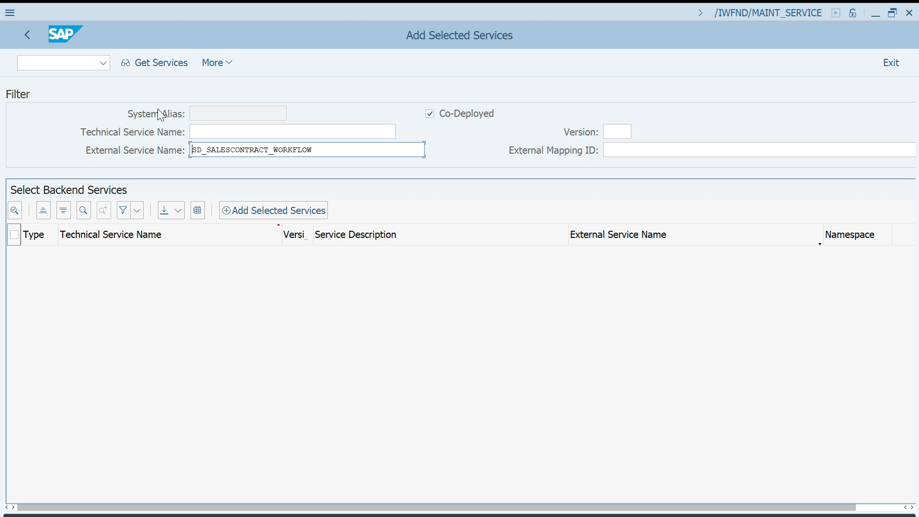
pyautogui.click(134, 62)
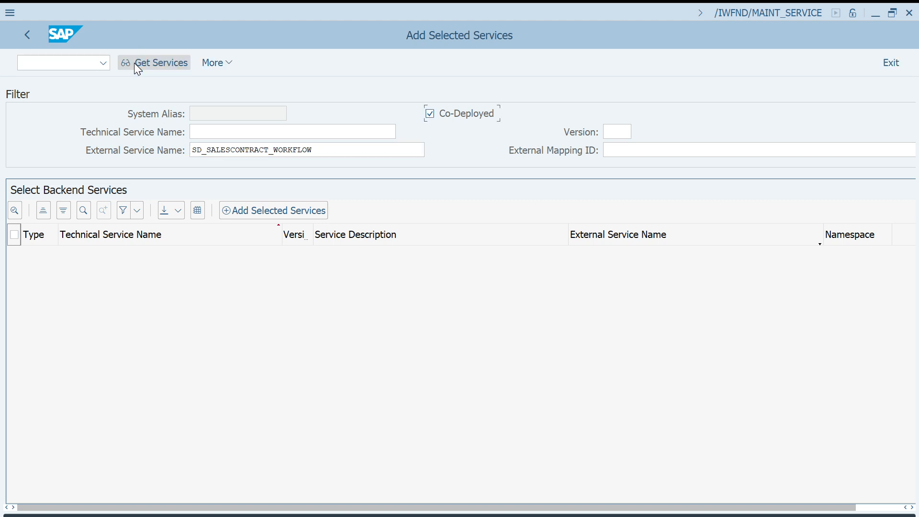
# Move SD_SALESCONTRACT_WORKFLOW to the technical service name, get the backend services, and close the information message.
pyautogui.moveTo(297, 150); pyautogui.dragTo(312, 150)
pyautogui.doubleClick(309, 150)
pyautogui.hotkey('ctrl', 'x')
pyautogui.click(208, 132)
pyautogui.hotkey('ctrl', 'v')
pyautogui.click(150, 68)
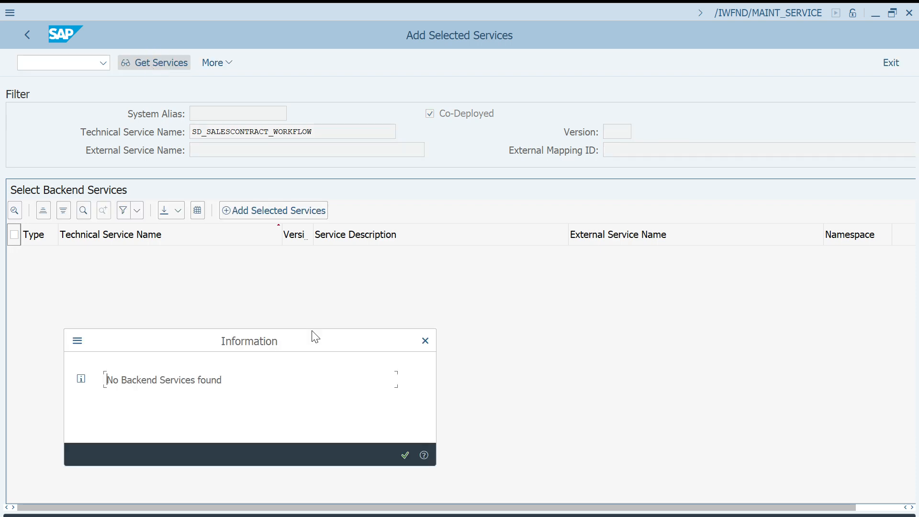
pyautogui.click(406, 455)
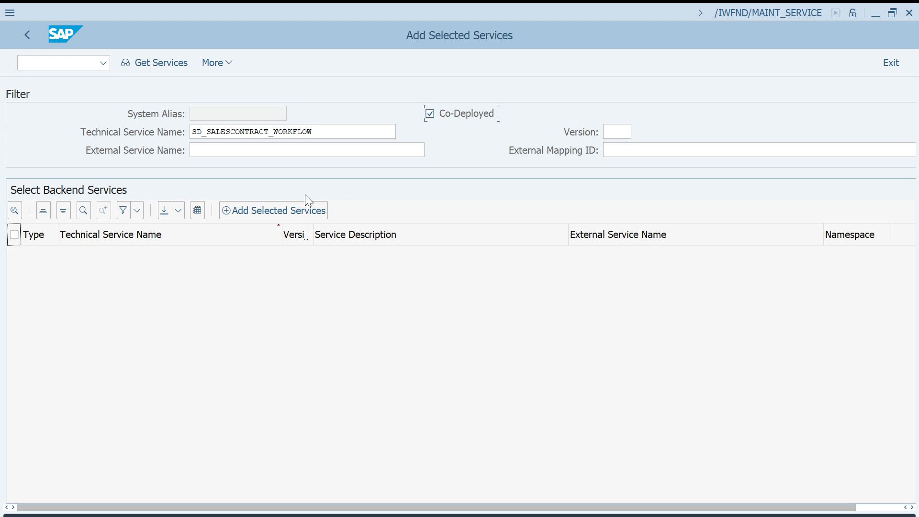
# Return to the service catalog and restart the transaction /N/iwfnd/maint_service to list all services.
pyautogui.click(283, 304)
pyautogui.press('F3')
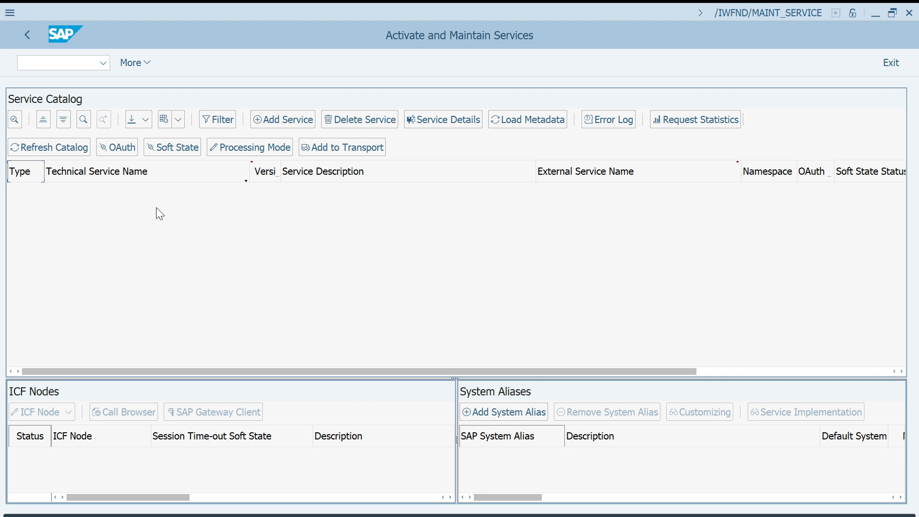
pyautogui.click(100, 63)
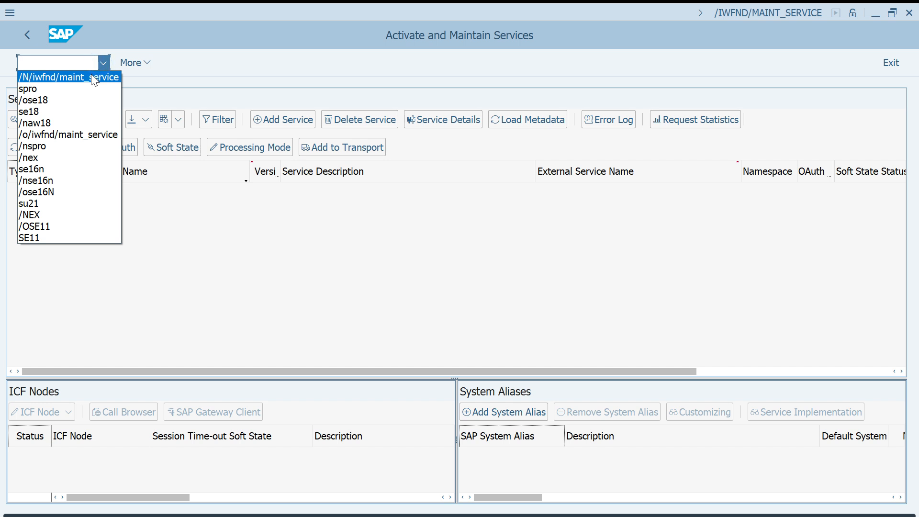
pyautogui.click(91, 74)
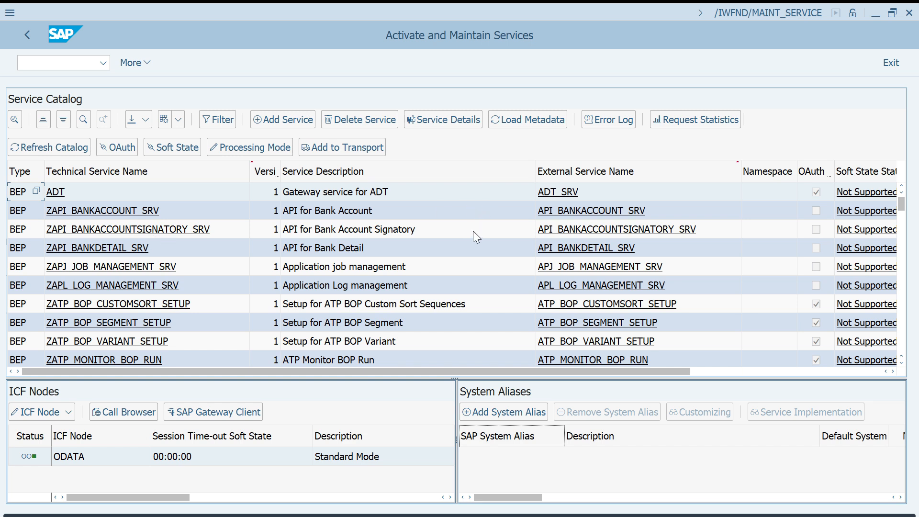
# Filter the service catalog by technical service name SD_SALESCONTRACT_WORKFLOW.
pyautogui.click(596, 173)
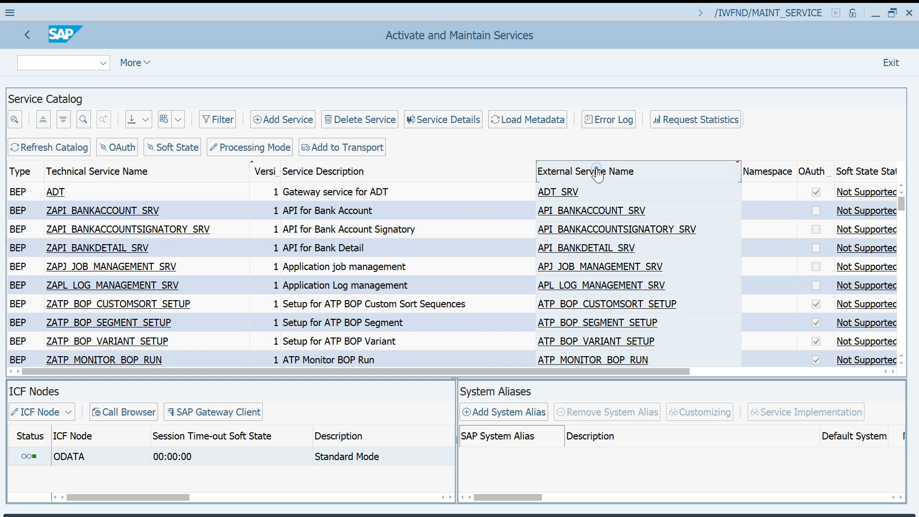
pyautogui.click(228, 126)
pyautogui.hotkey('ctrl', 'v')
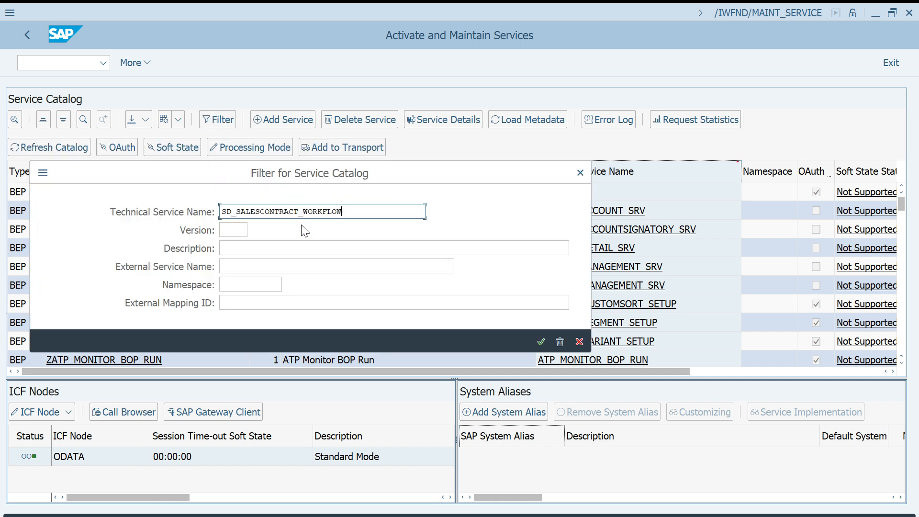
pyautogui.click(539, 338)
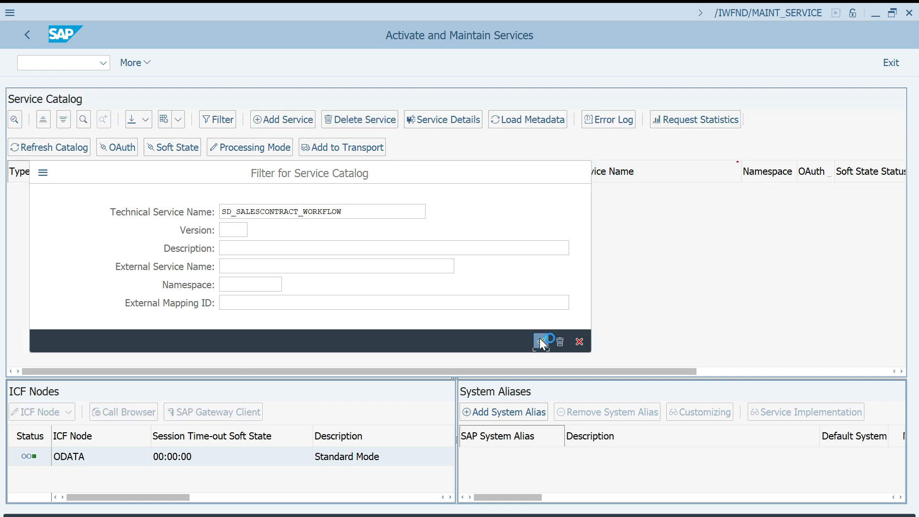
# Clear the technical service name filter and filter the catalog by external service name SD_SALESCONTRACT_WORKFLOW instead.
pyautogui.click(220, 120)
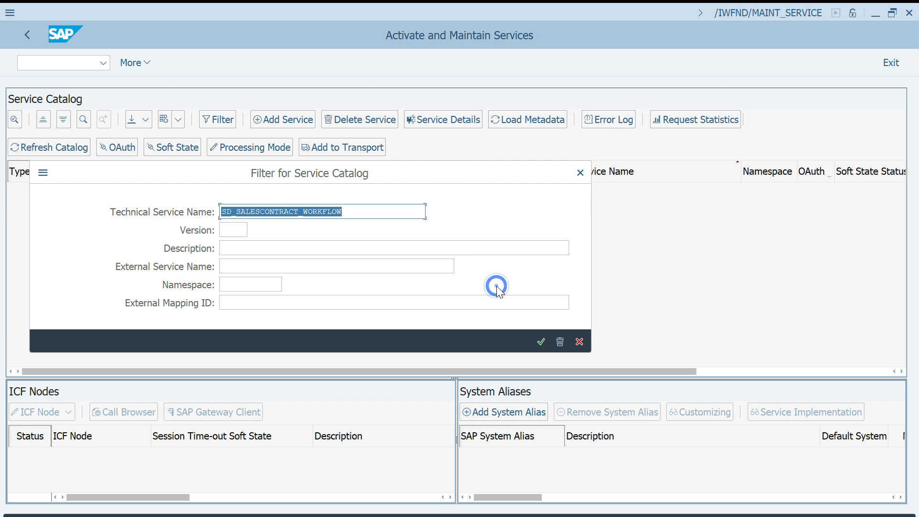
pyautogui.press('BackSpace')
pyautogui.click(395, 302)
pyautogui.click(302, 261)
pyautogui.hotkey('ctrl', 'v')
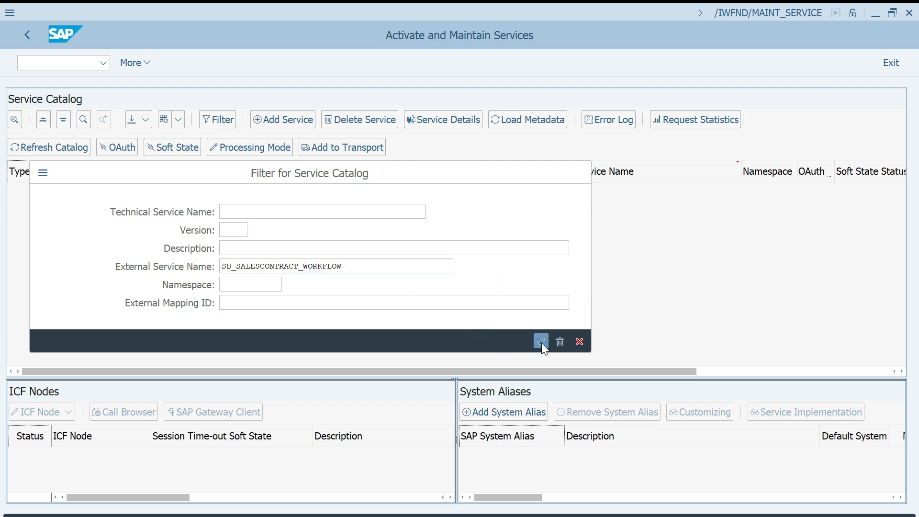
pyautogui.click(541, 342)
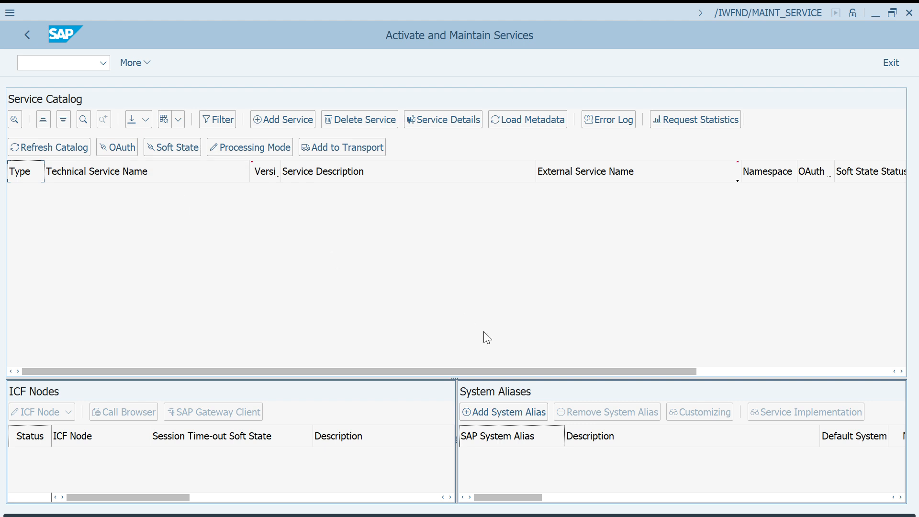
# Switch to Word and review the remaining technical service names and the closing instruction on selecting and adding the service.
pyautogui.click(617, 516)
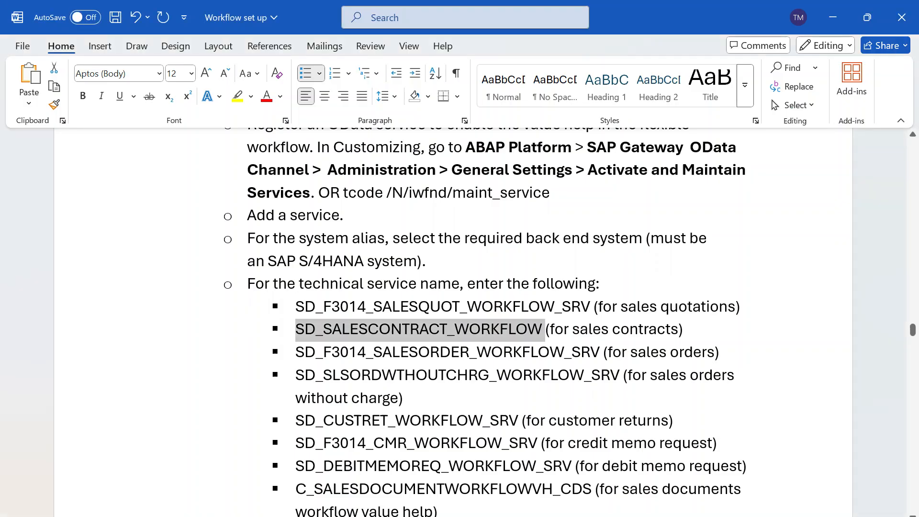
pyautogui.click(531, 420)
pyautogui.click(540, 511)
pyautogui.scroll(-6, 535, 510)
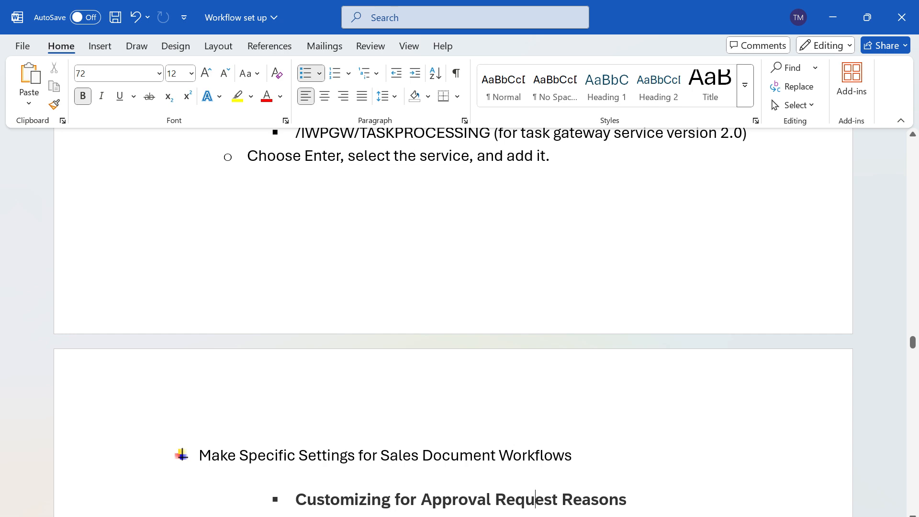
pyautogui.click(150, 219)
pyautogui.scroll(3, 531, 135)
pyautogui.press('Up')
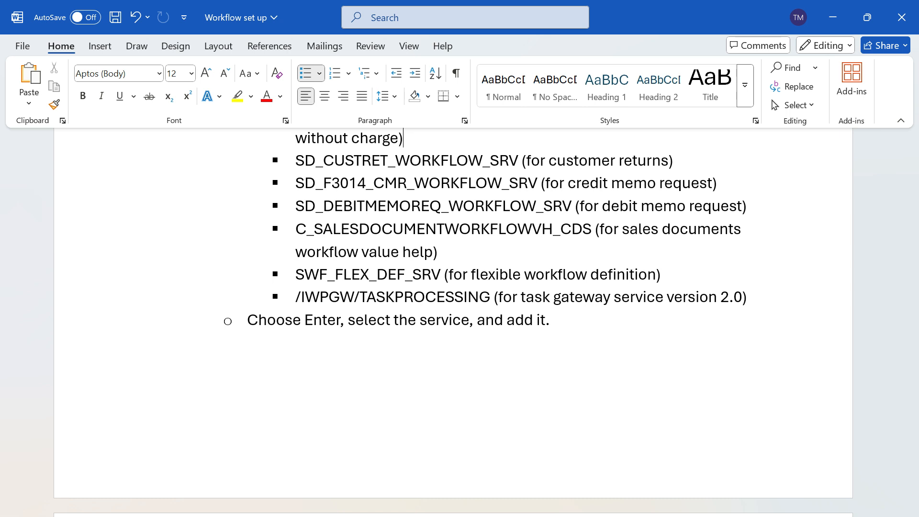
pyautogui.press('Down')
pyautogui.press('Down')
pyautogui.press('Down')
pyautogui.press('Down')
pyautogui.press('Down')
pyautogui.press('Down')
pyautogui.press('Down')
pyautogui.press('Down')
pyautogui.press('Down')
pyautogui.press('Down')
pyautogui.press('Down')
pyautogui.press('Down')
pyautogui.press('Down')
pyautogui.press('Down')
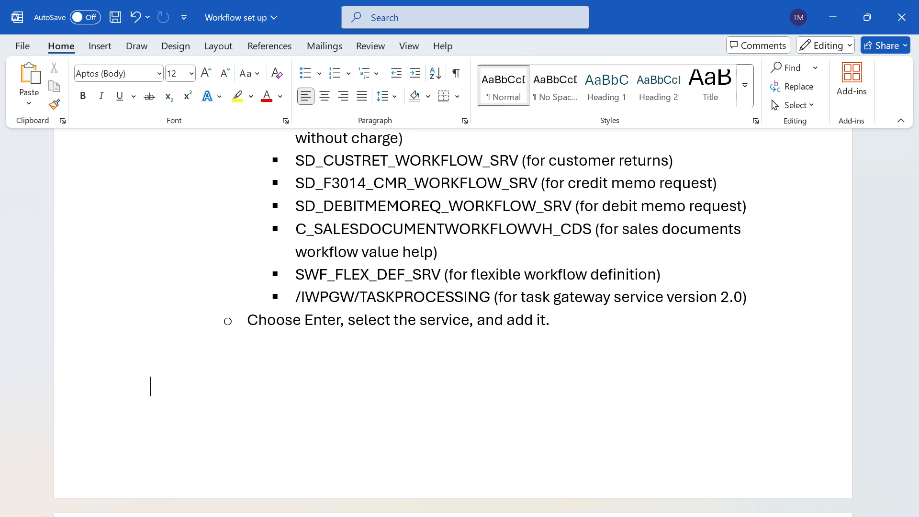